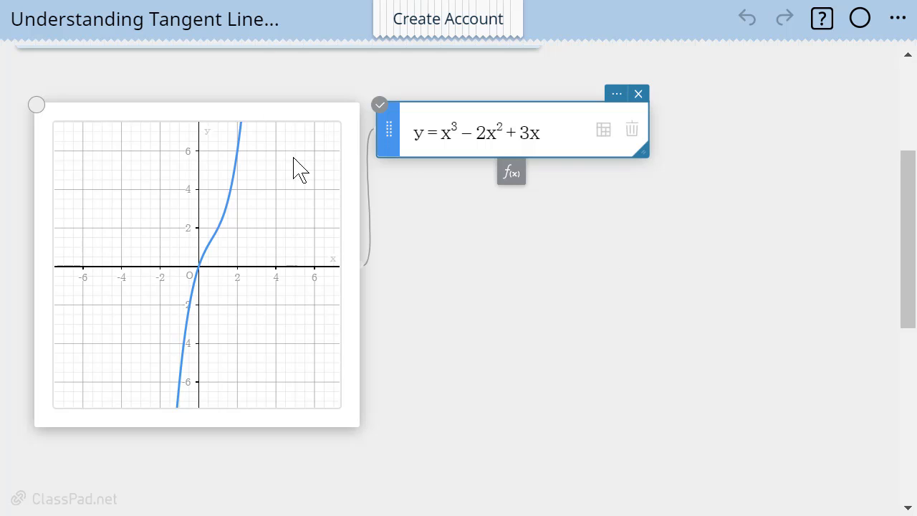
Add a tangent line to the graph of y = x³ − 2x² + 3x at about (1.30, 2.72)
{"action": "scroll", "coordinate": [297, 168], "scroll_direction": "up", "scroll_amount": 3}
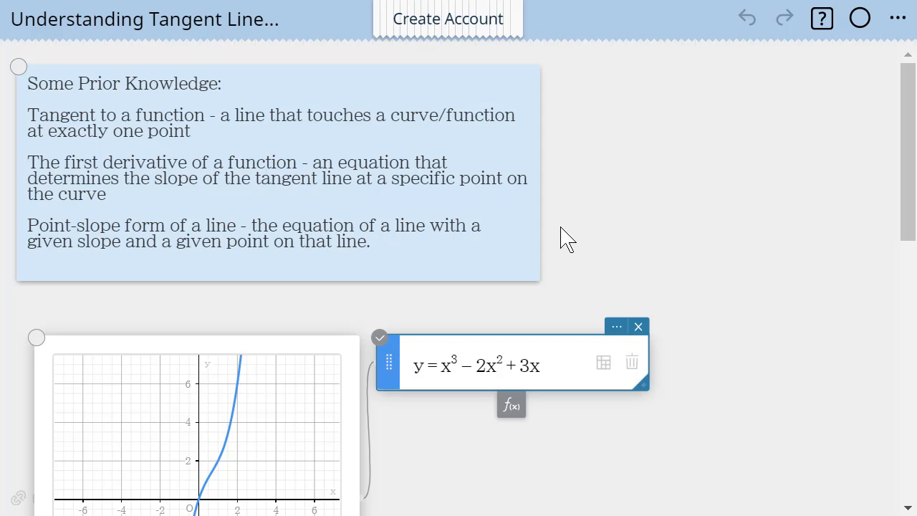
{"action": "scroll", "coordinate": [794, 324], "scroll_direction": "down", "scroll_amount": 5}
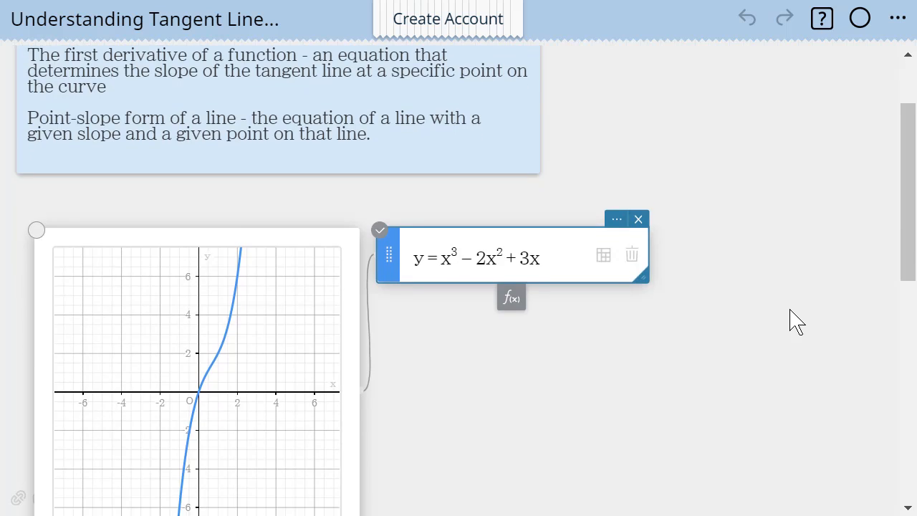
{"action": "scroll", "coordinate": [793, 324], "scroll_direction": "up", "scroll_amount": 2}
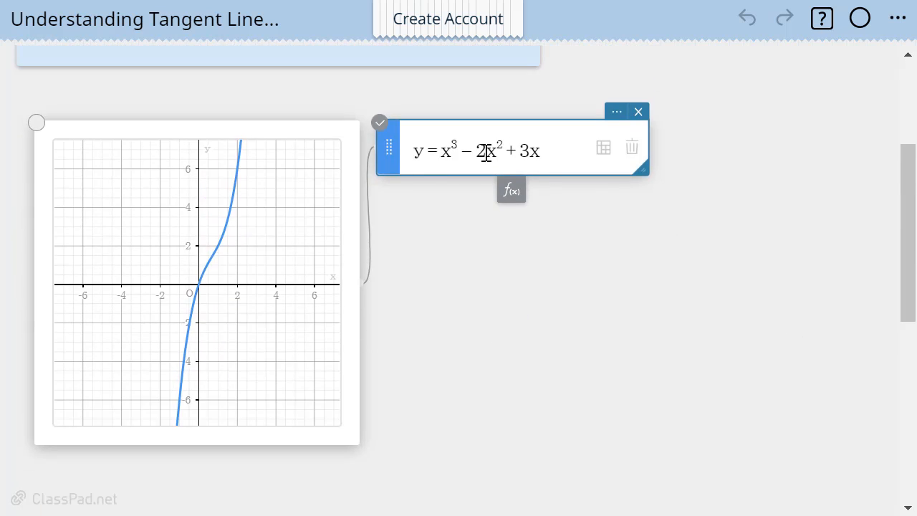
{"action": "left_click", "coordinate": [237, 210]}
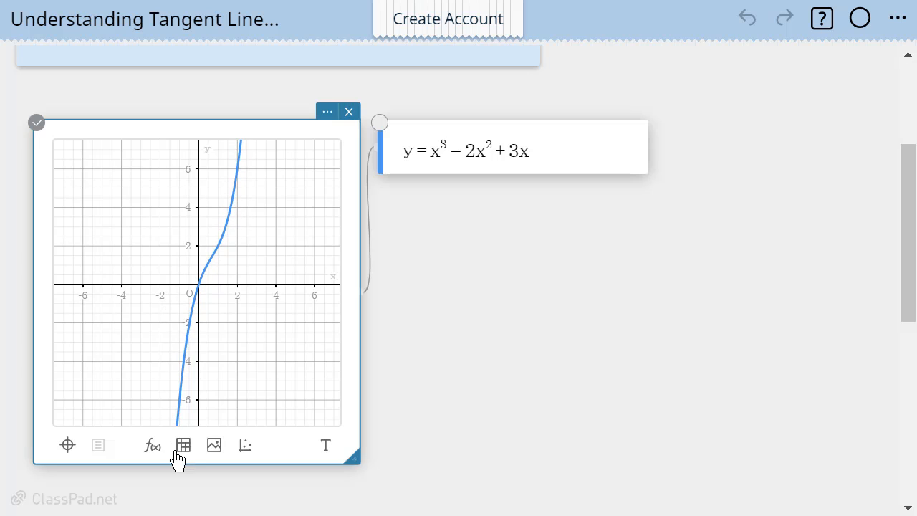
{"action": "left_click", "coordinate": [222, 236]}
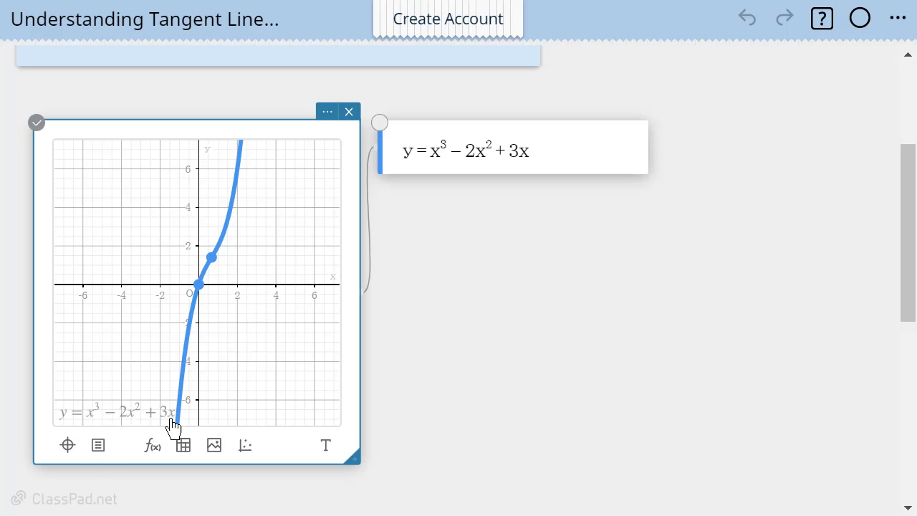
{"action": "left_click", "coordinate": [99, 447]}
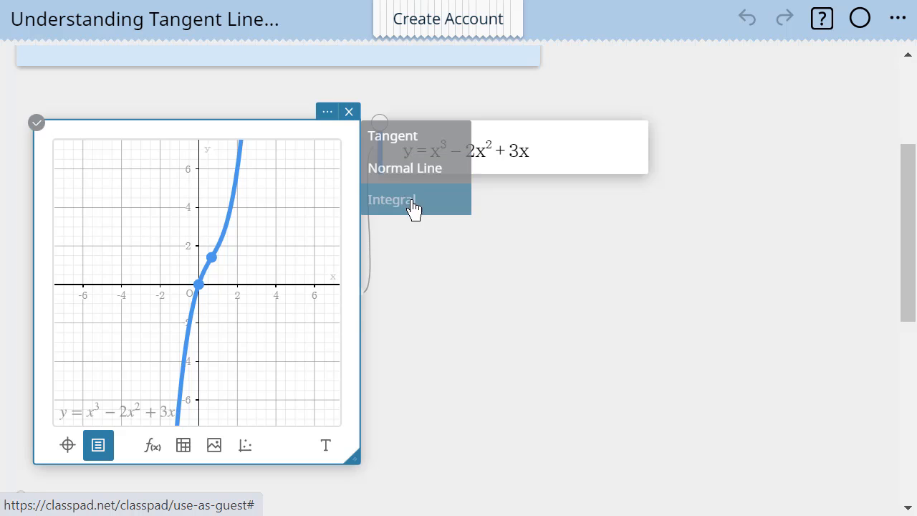
{"action": "left_click", "coordinate": [404, 146]}
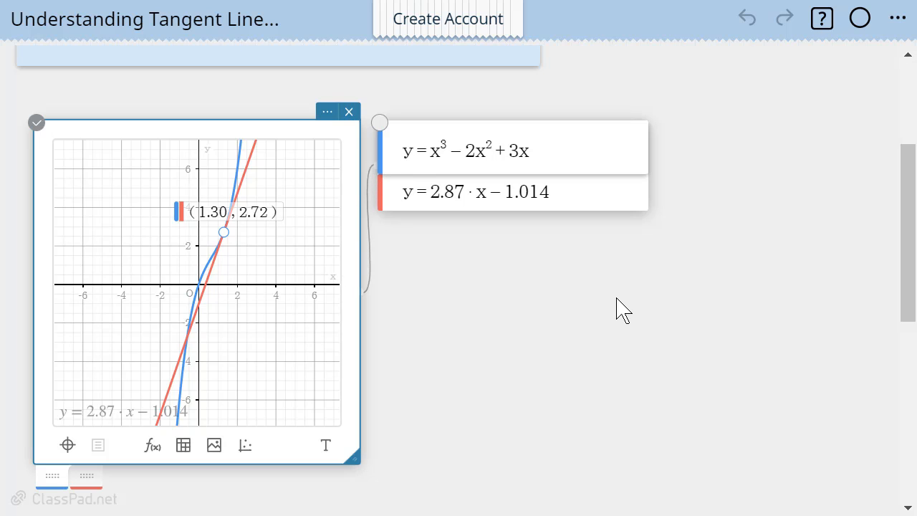
Create a text note below the two function equations and widen it to roughly double its width
{"action": "left_click", "coordinate": [445, 270]}
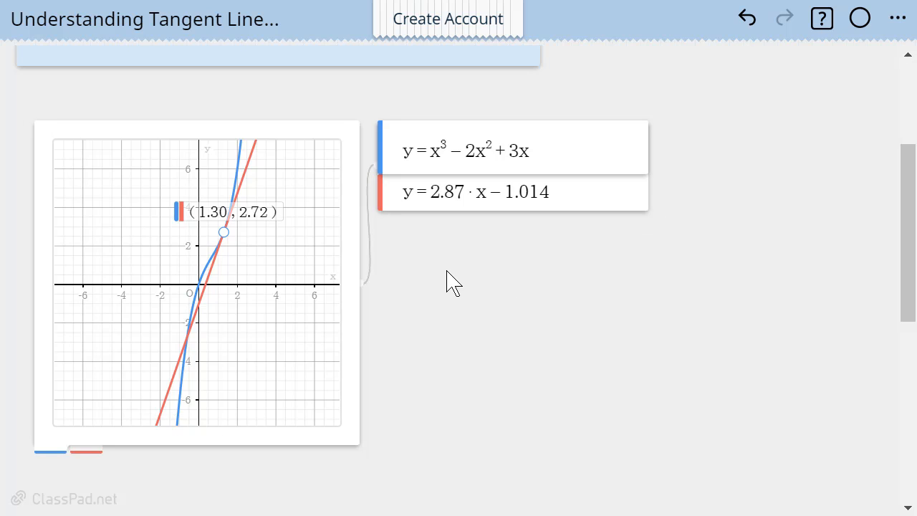
{"action": "left_click", "coordinate": [446, 272]}
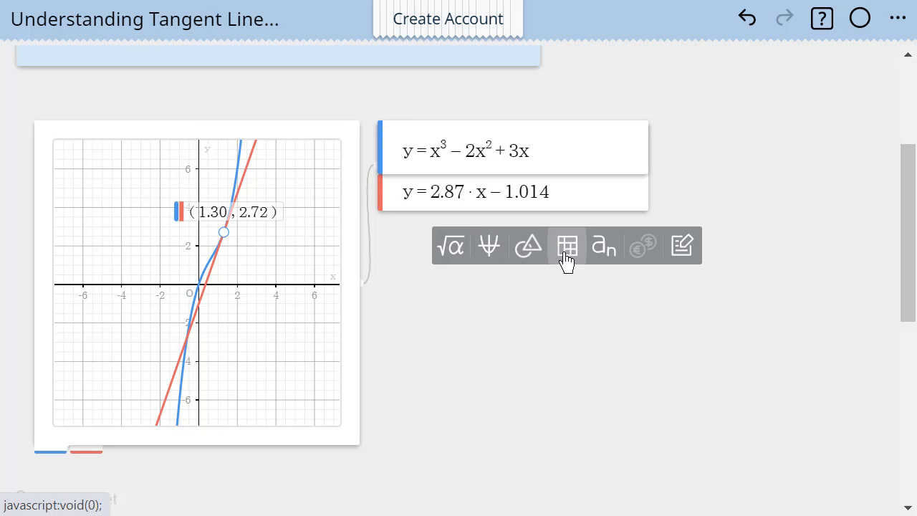
{"action": "left_click", "coordinate": [680, 247]}
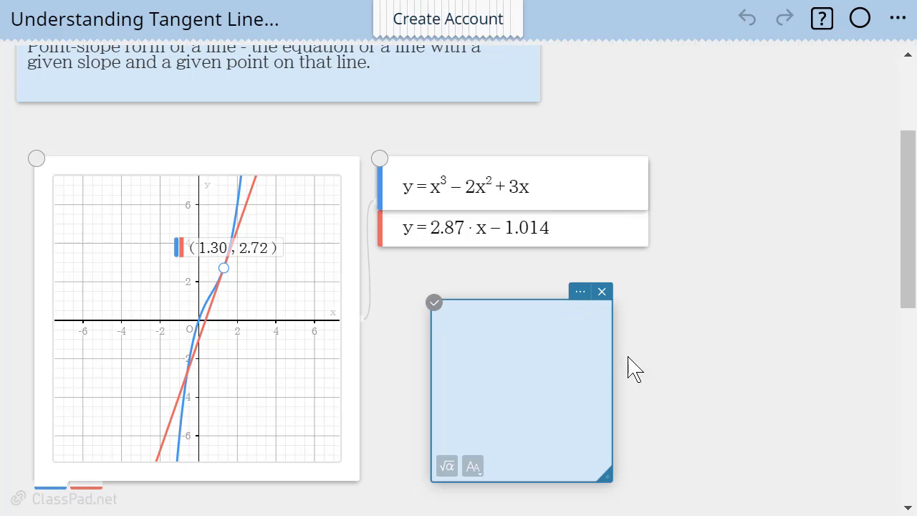
{"action": "left_click_drag", "start_coordinate": [642, 359], "coordinate": [810, 358]}
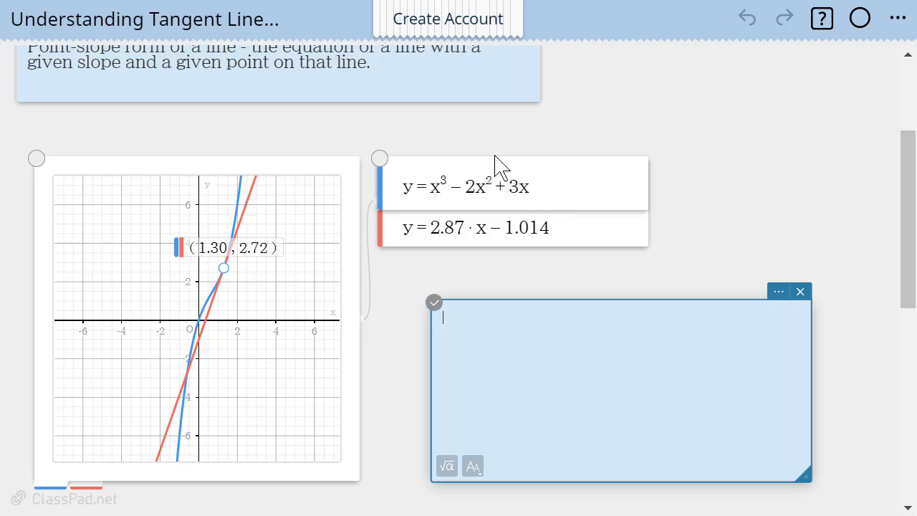
Enter the first derivative y = 3x² − 4x + 3 as a math expression in the new note
{"action": "scroll", "coordinate": [464, 154], "scroll_direction": "up", "scroll_amount": 3}
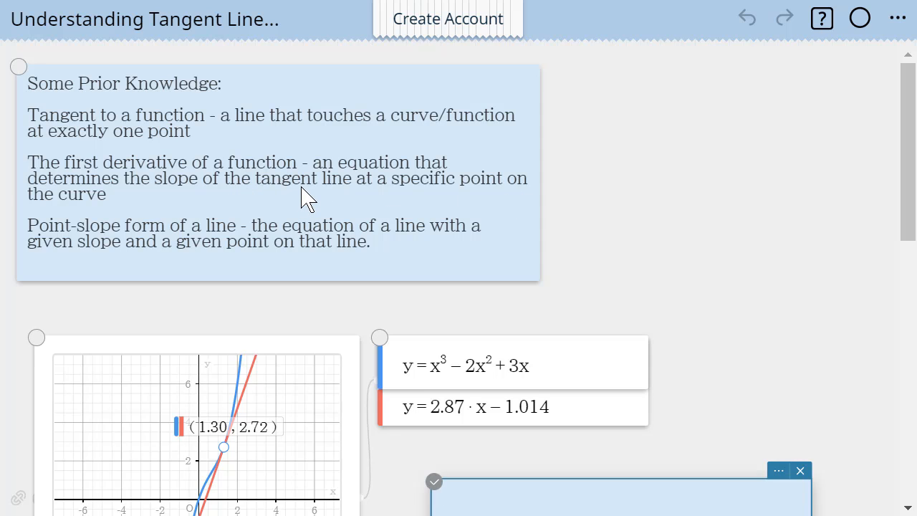
{"action": "scroll", "coordinate": [606, 236], "scroll_direction": "down", "scroll_amount": 3}
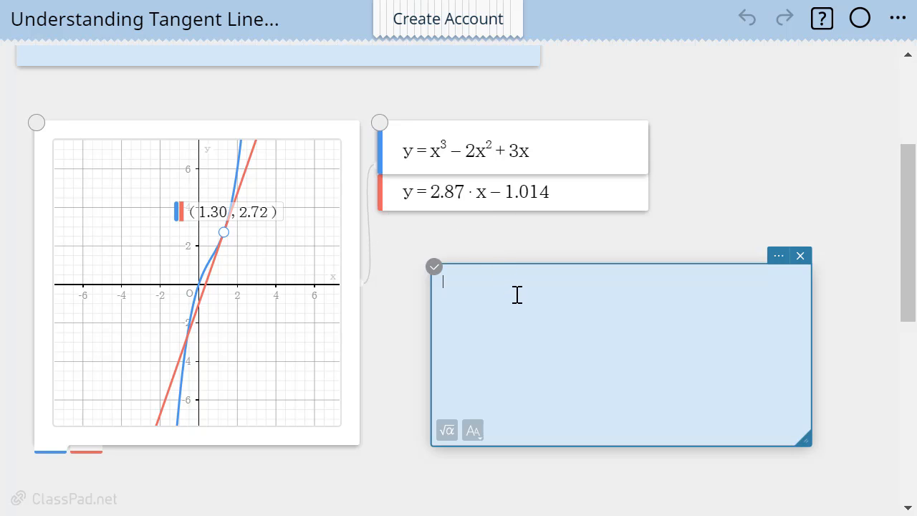
{"action": "left_click", "coordinate": [446, 431]}
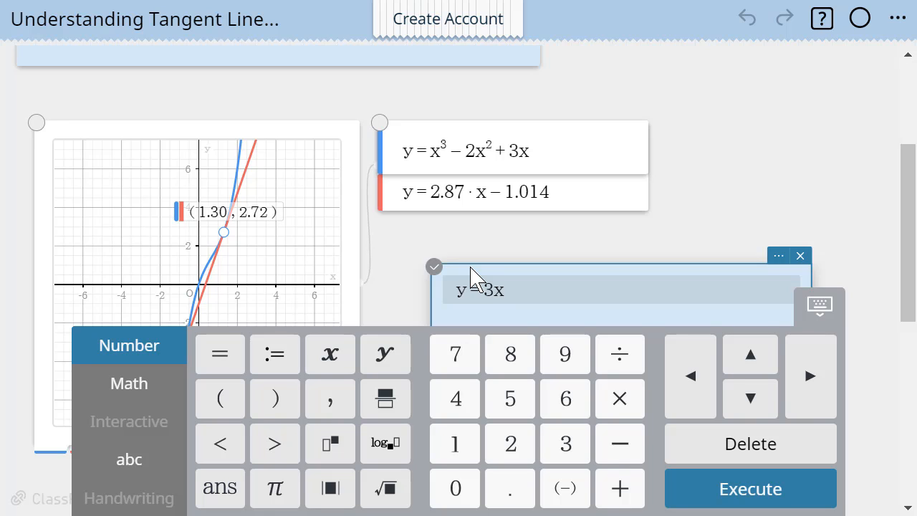
{"action": "type", "text": "^2"}
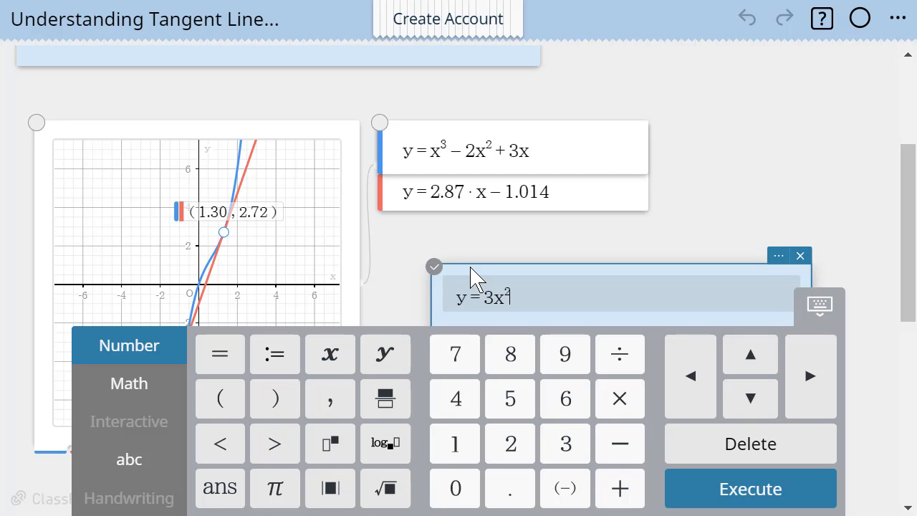
{"action": "type", "text": "- 4x + 3"}
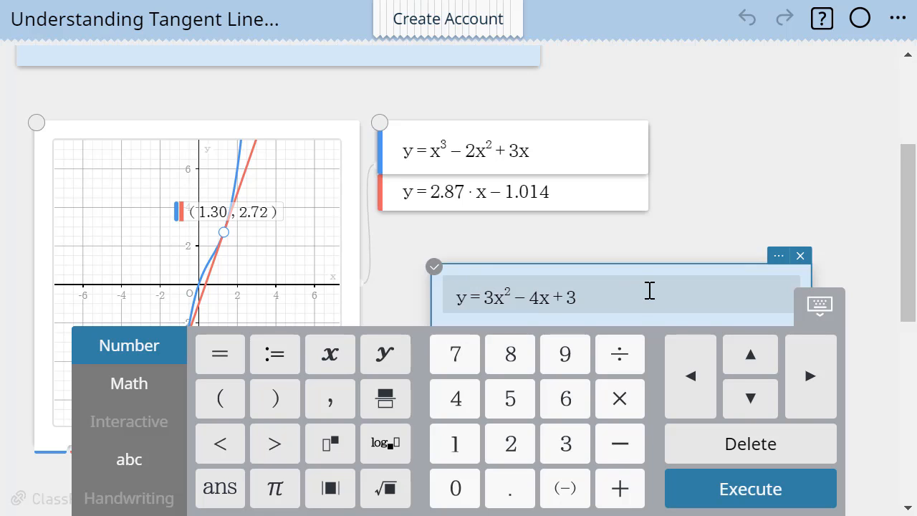
{"action": "left_click", "coordinate": [855, 250]}
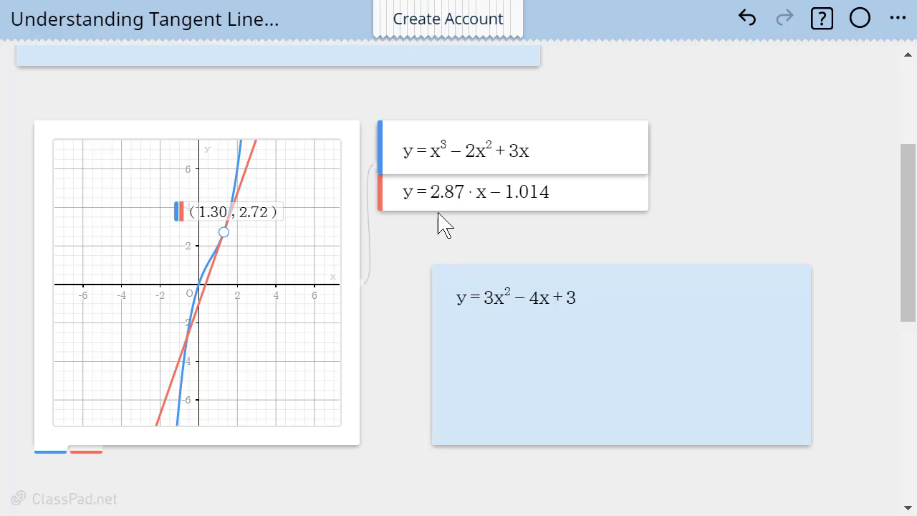
Move the derivative note partly over the graph and place an empty calculation card just below the function equations
{"action": "left_click_drag", "start_coordinate": [628, 303], "coordinate": [411, 337]}
{"action": "left_click", "coordinate": [681, 300]}
{"action": "left_click", "coordinate": [674, 297]}
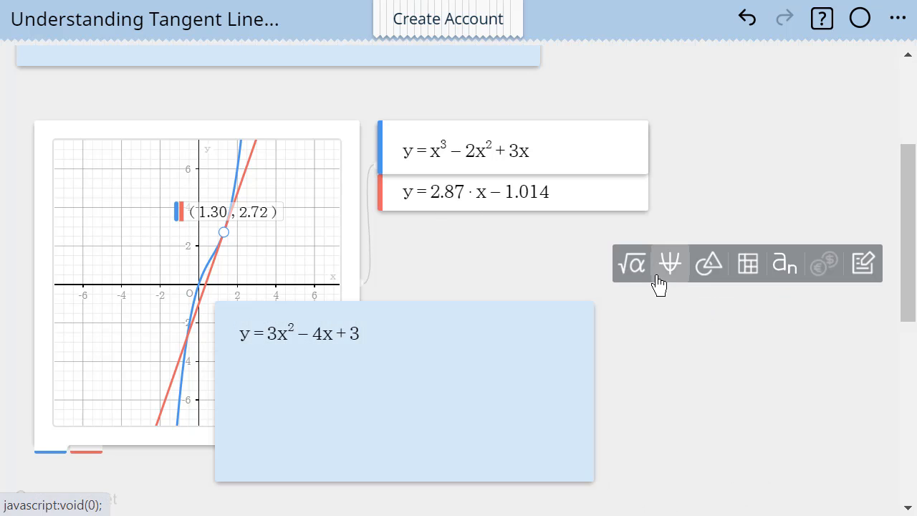
{"action": "left_click", "coordinate": [640, 282]}
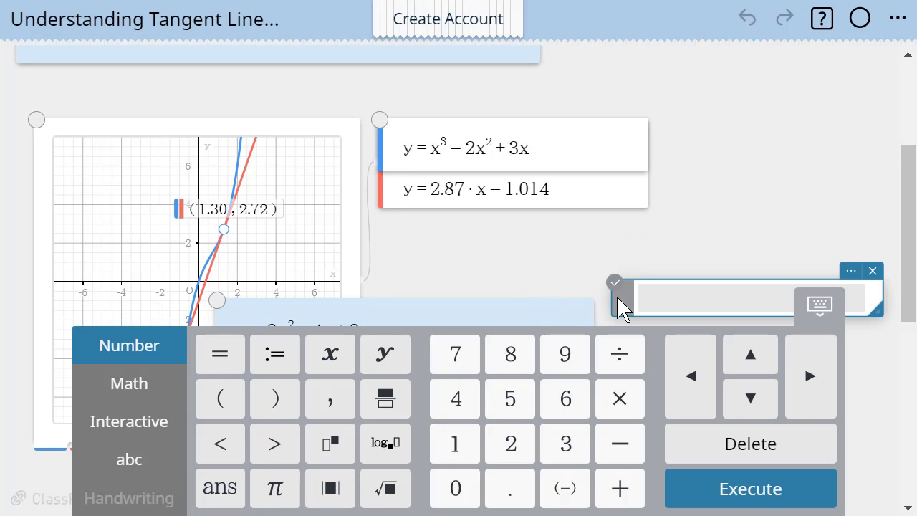
{"action": "left_click_drag", "start_coordinate": [620, 307], "coordinate": [624, 248]}
Move the derivative note up over the graph to keep its equation readable, and activate the empty calculation card for entry
{"action": "left_click", "coordinate": [504, 318]}
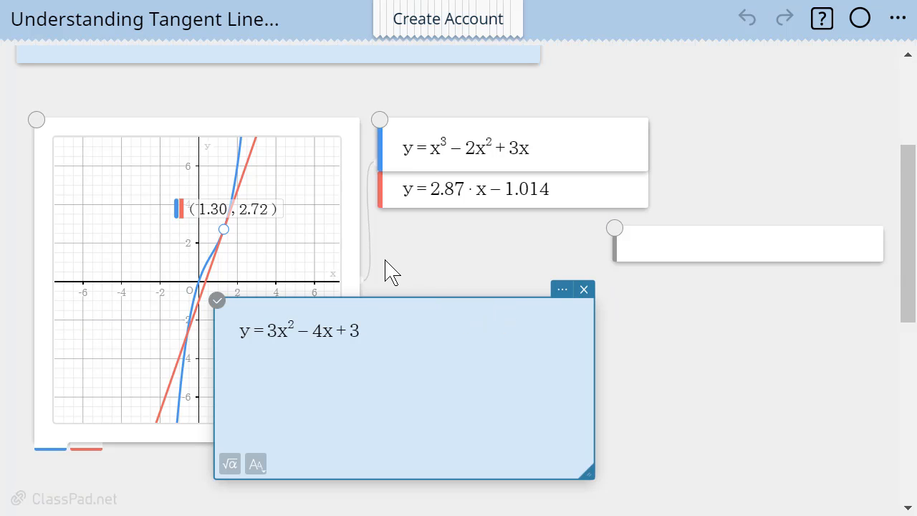
{"action": "left_click", "coordinate": [641, 254]}
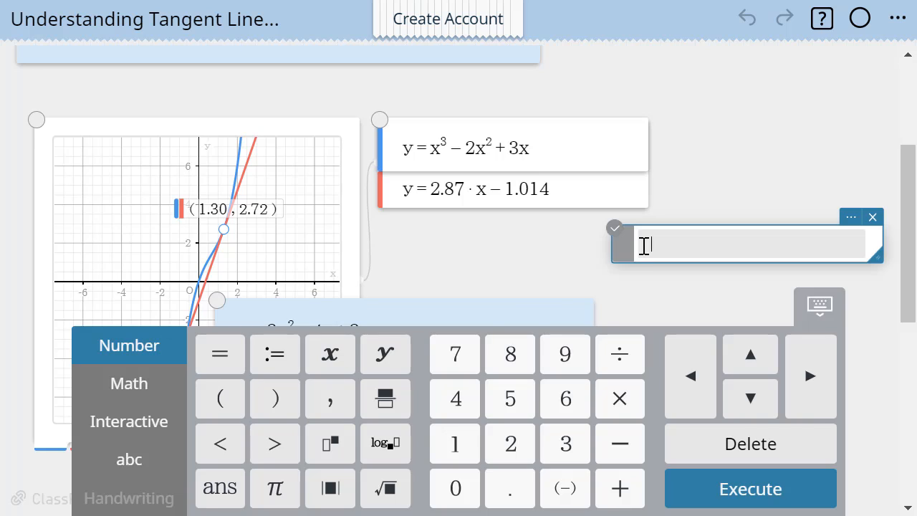
{"action": "left_click", "coordinate": [487, 314]}
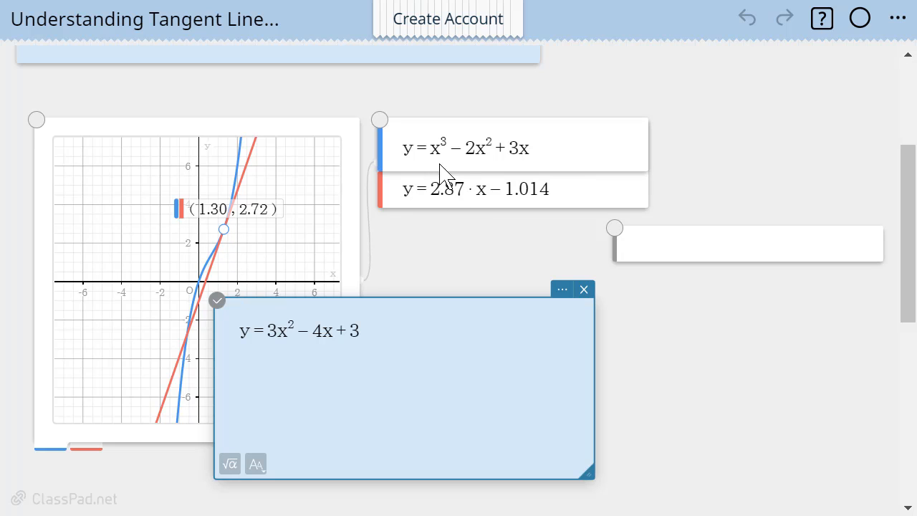
{"action": "left_click", "coordinate": [652, 253]}
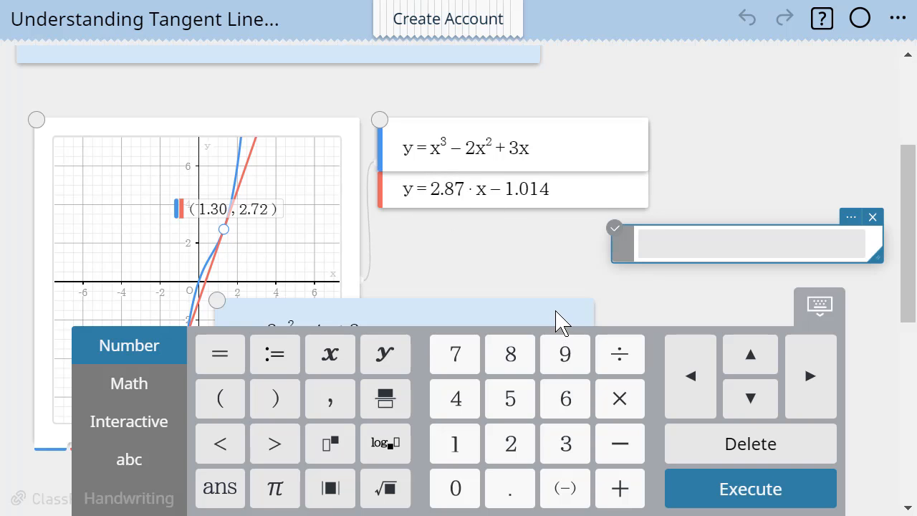
{"action": "left_click_drag", "start_coordinate": [559, 317], "coordinate": [444, 185]}
{"action": "left_click", "coordinate": [660, 252]}
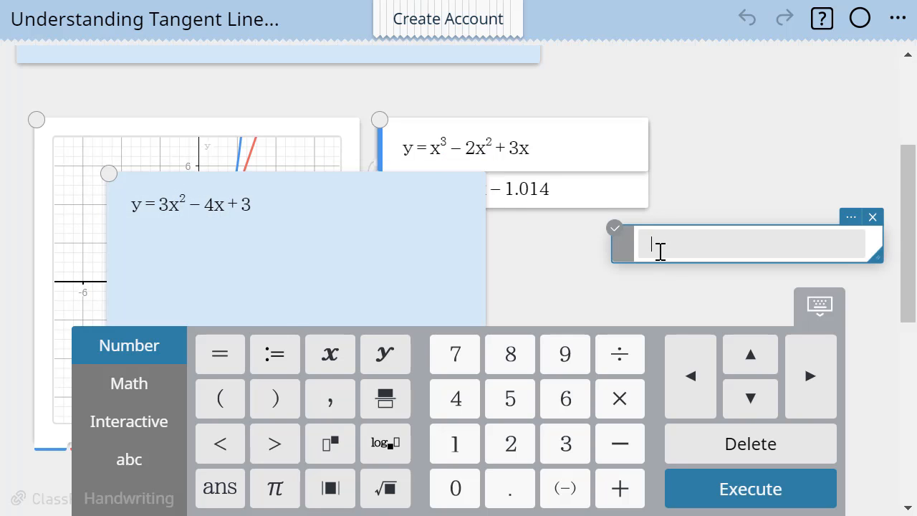
Evaluate the derivative at x = 1.3 by calculating 3(1.3)² − 4·1.3 + 3 in the calculation card
{"action": "type", "text": "3("}
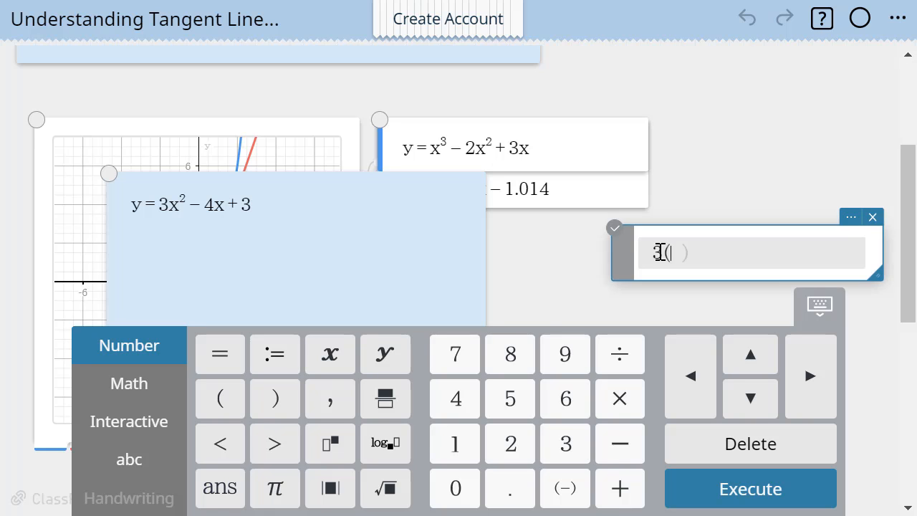
{"action": "type", "text": "1.03"}
{"action": "scroll", "coordinate": [282, 154], "scroll_direction": "down", "scroll_amount": 2}
{"action": "left_click_drag", "start_coordinate": [327, 109], "coordinate": [364, 155]}
{"action": "left_click_drag", "start_coordinate": [690, 147], "coordinate": [696, 161]}
{"action": "key", "text": "BackSpace"}
{"action": "key", "text": "BackSpace"}
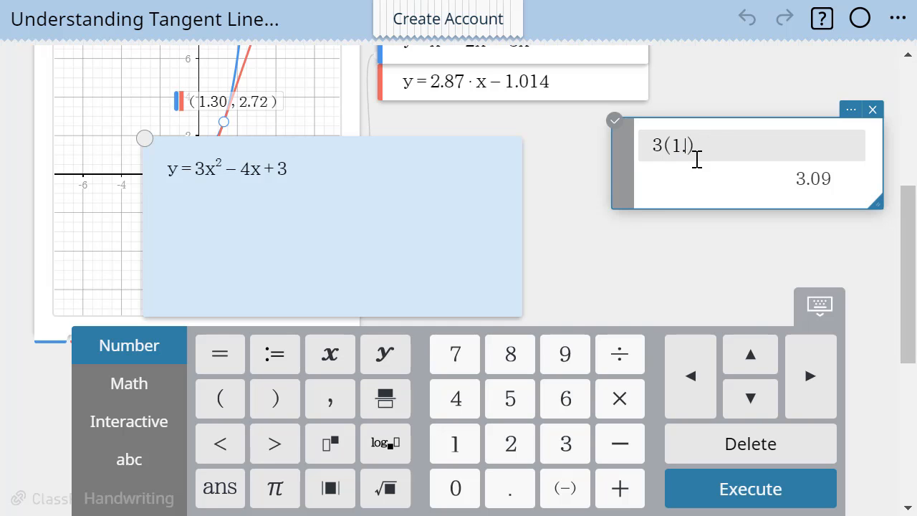
{"action": "type", "text": "3)^2 − 4 · 1.3 + 3"}
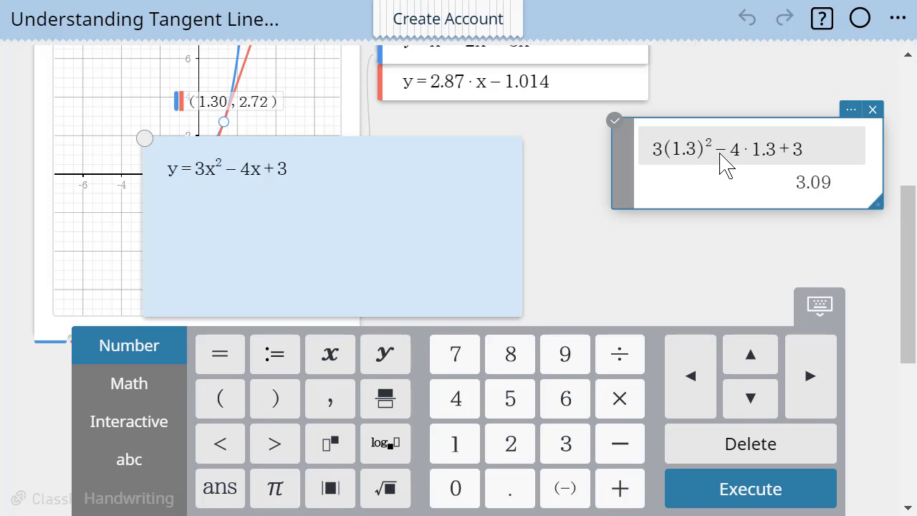
{"action": "key", "text": "Return"}
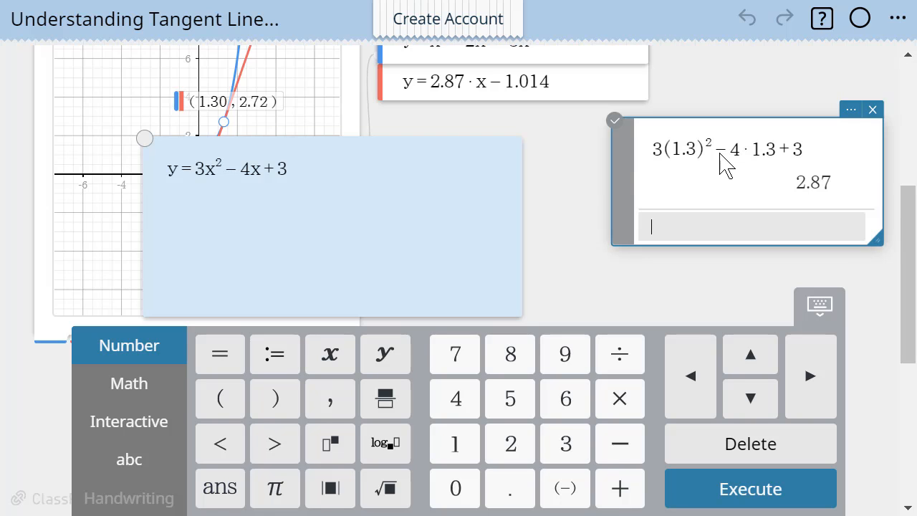
Move the derivative note off the graph to the free space below the calculation card
{"action": "scroll", "coordinate": [552, 162], "scroll_direction": "up", "scroll_amount": 3}
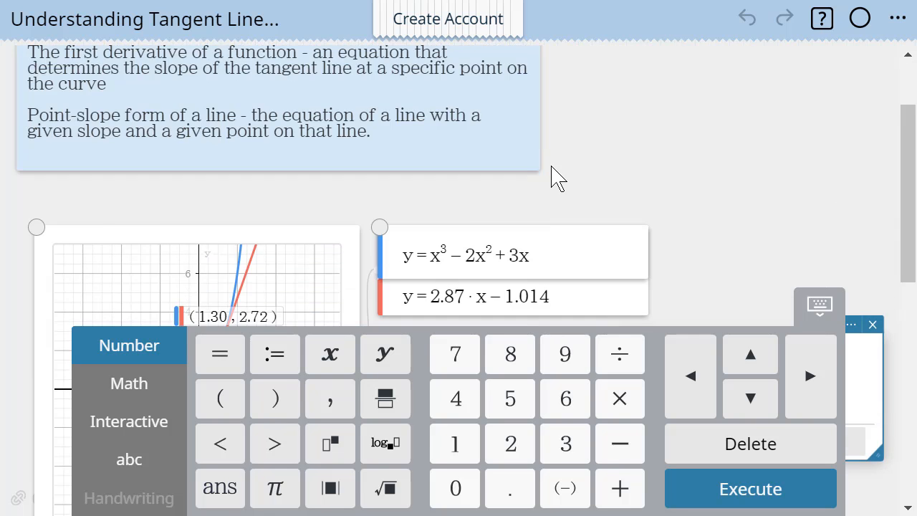
{"action": "scroll", "coordinate": [552, 162], "scroll_direction": "down", "scroll_amount": 3}
{"action": "left_click_drag", "start_coordinate": [471, 187], "coordinate": [752, 315]}
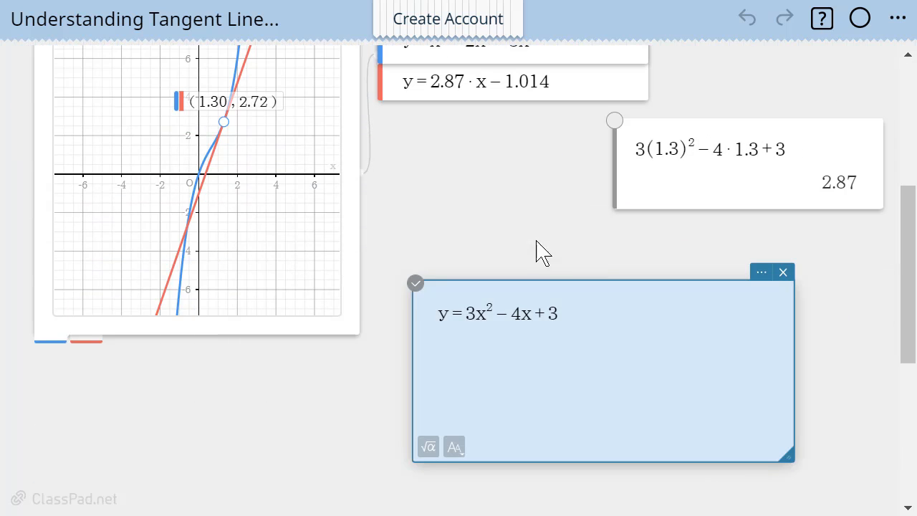
Move the tangent point along the cubic curve to about (-0.50, -2.13)
{"action": "scroll", "coordinate": [445, 230], "scroll_direction": "up", "scroll_amount": 3}
{"action": "scroll", "coordinate": [344, 254], "scroll_direction": "down", "scroll_amount": 2}
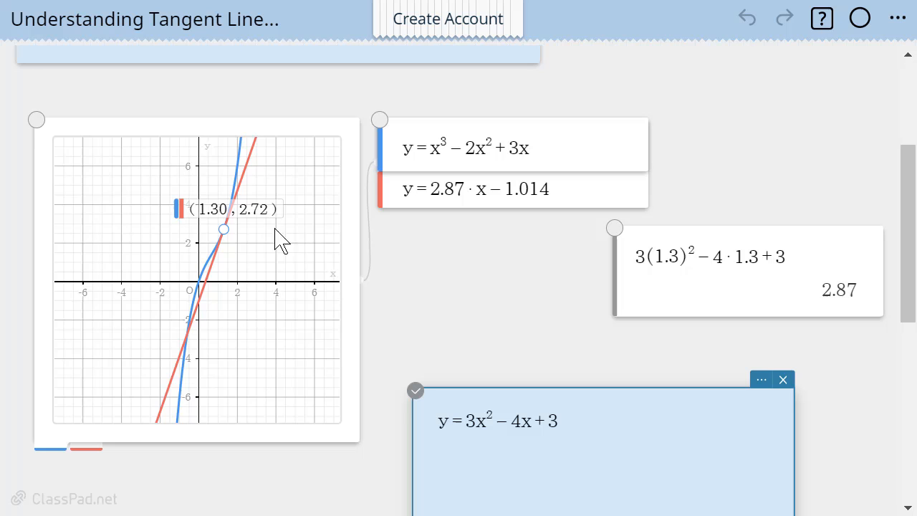
{"action": "left_click", "coordinate": [226, 231]}
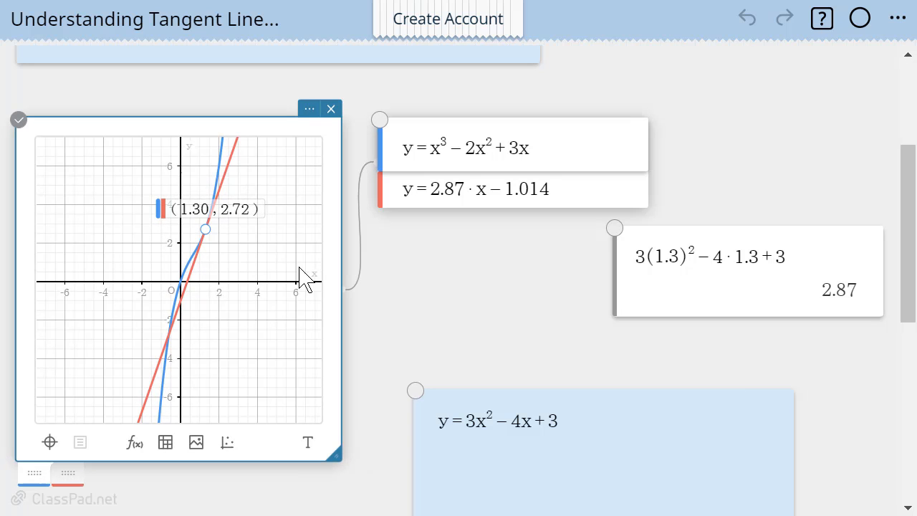
{"action": "mouse_move", "coordinate": [207, 233]}
{"action": "left_mouse_down"}
{"action": "mouse_move", "coordinate": [170, 343]}
{"action": "mouse_move", "coordinate": [173, 330]}
{"action": "left_mouse_up"}
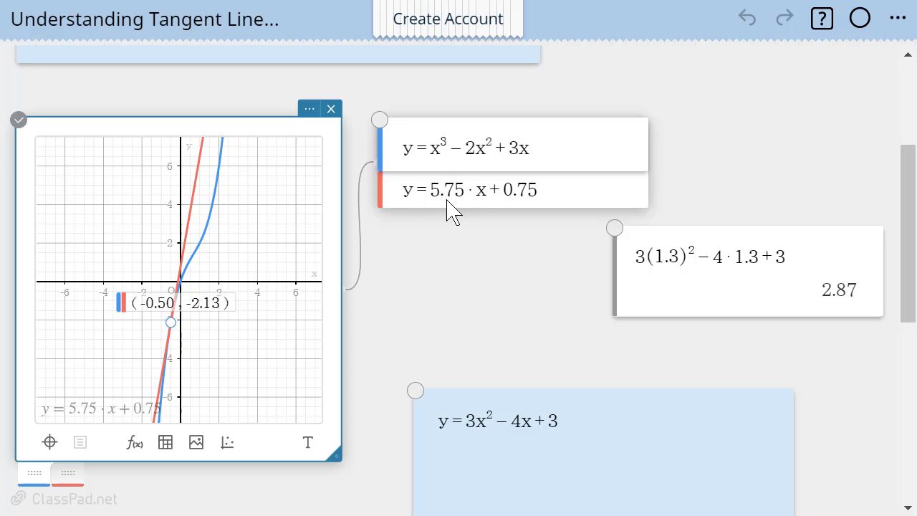
Move the derivative note up over the graph's edge, beside the calculation card, and activate that card for entry
{"action": "left_click_drag", "start_coordinate": [538, 389], "coordinate": [297, 260]}
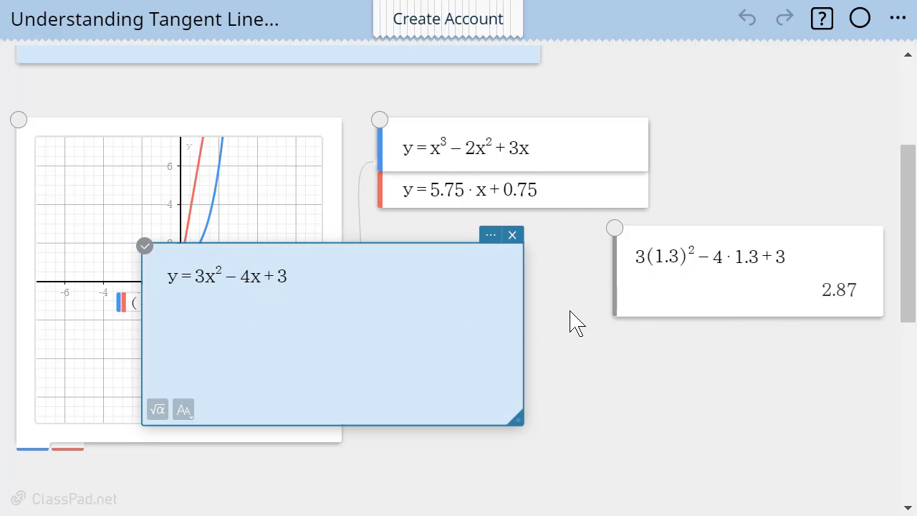
{"action": "left_click", "coordinate": [692, 296]}
{"action": "left_click", "coordinate": [673, 313]}
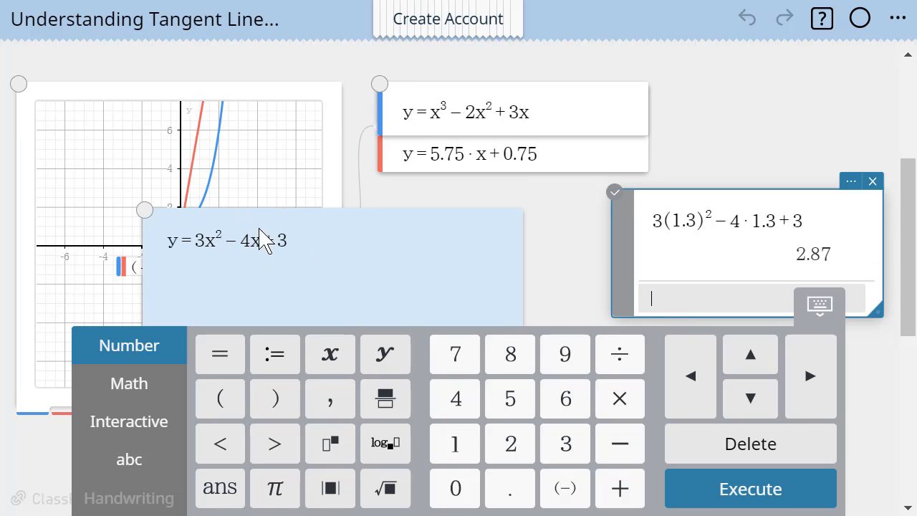
{"action": "left_click_drag", "start_coordinate": [362, 232], "coordinate": [437, 226]}
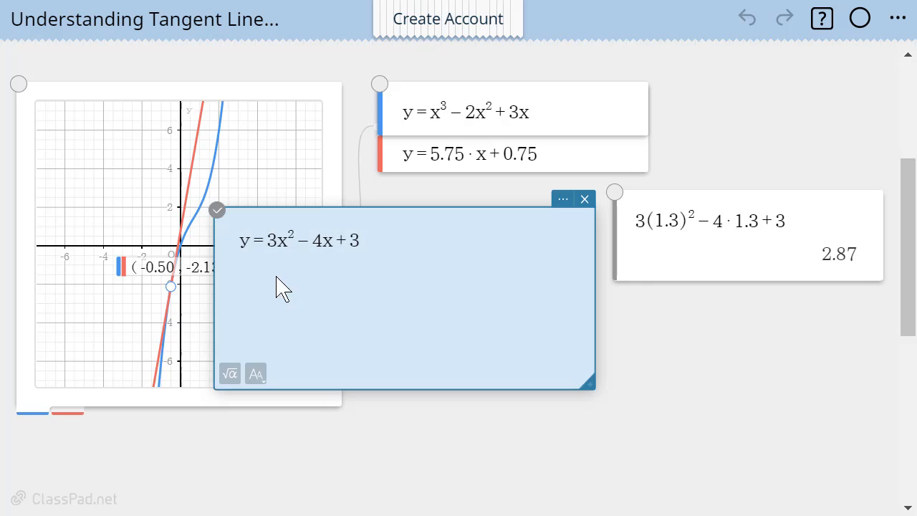
{"action": "left_click", "coordinate": [641, 265]}
{"action": "left_click", "coordinate": [675, 257]}
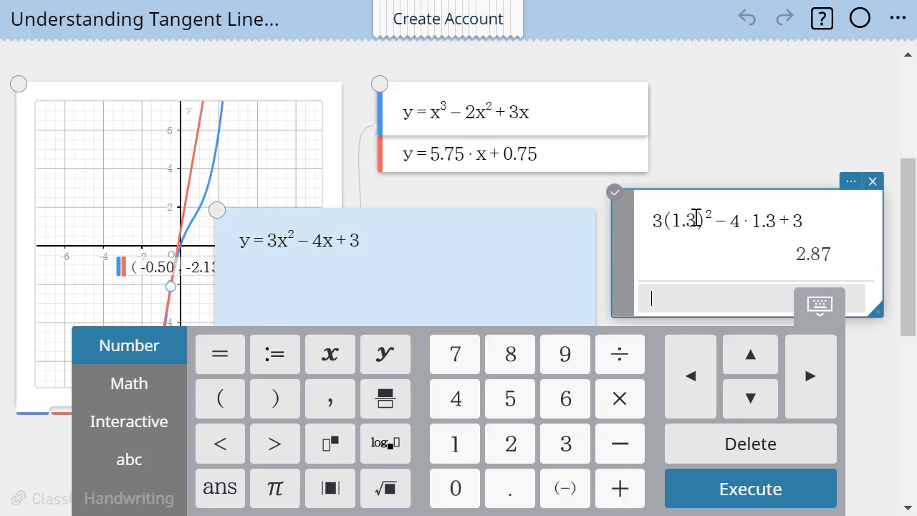
Evaluate the derivative at x = −0.5 by editing the existing calculation to 3(−.5)² − 4·−.5 + 3
{"action": "left_click", "coordinate": [696, 218]}
{"action": "left_click_drag", "start_coordinate": [698, 215], "coordinate": [676, 213]}
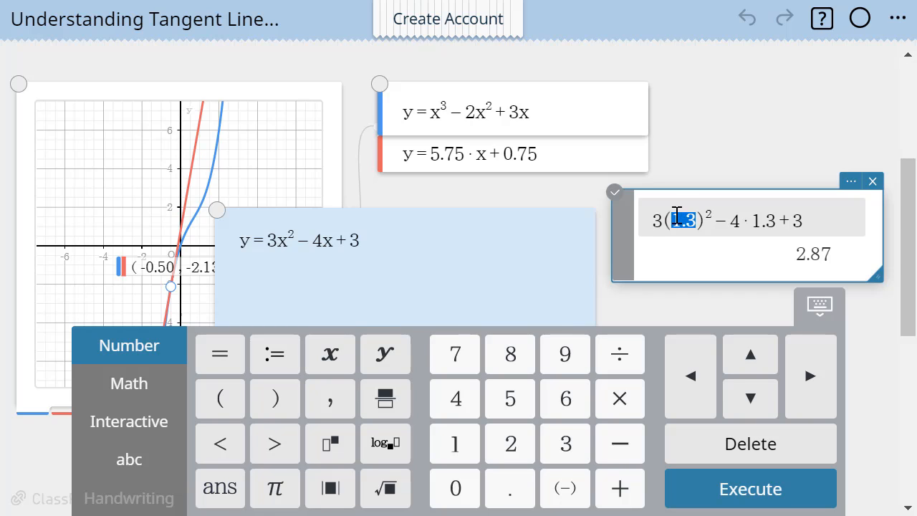
{"action": "key", "text": "BackSpace"}
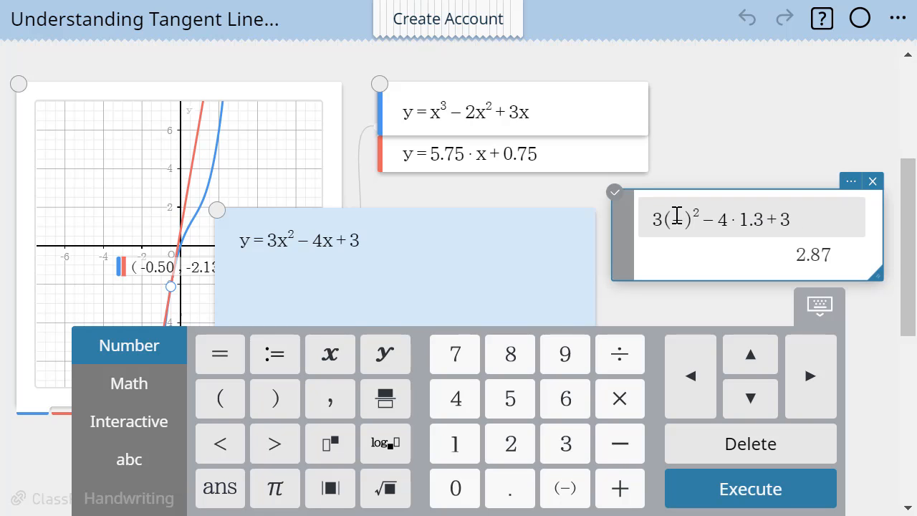
{"action": "type", "text": "-.5"}
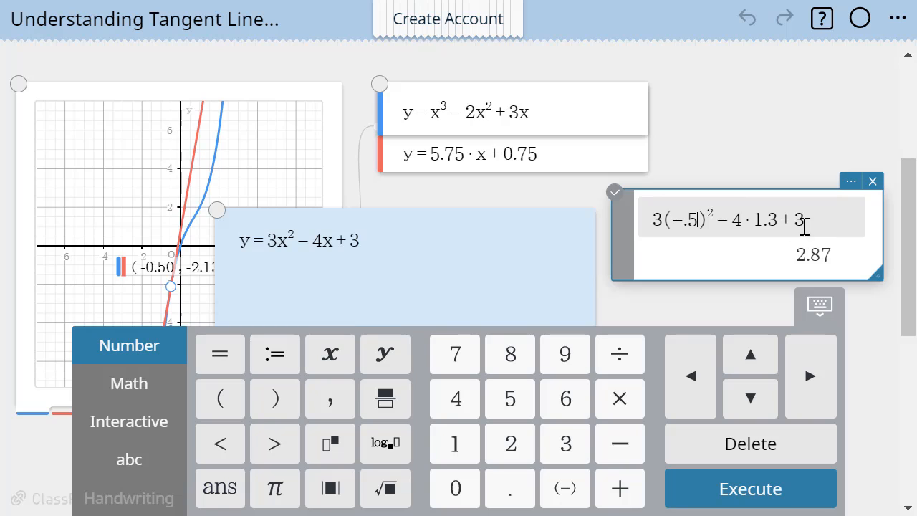
{"action": "left_click_drag", "start_coordinate": [773, 220], "coordinate": [755, 220]}
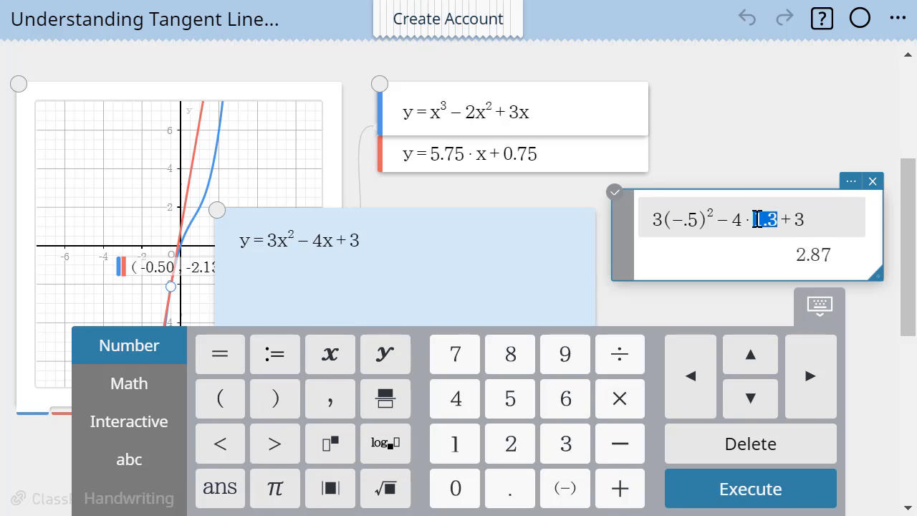
{"action": "type", "text": ".5"}
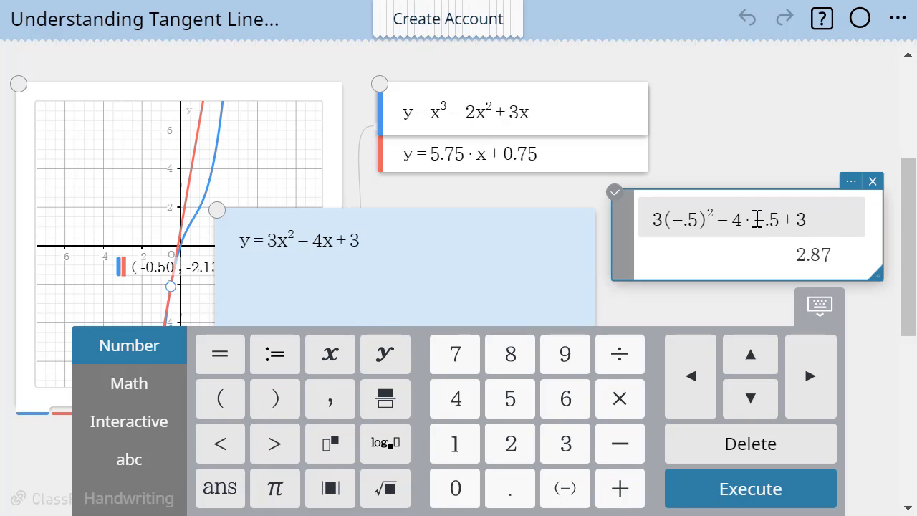
{"action": "key", "text": "Return"}
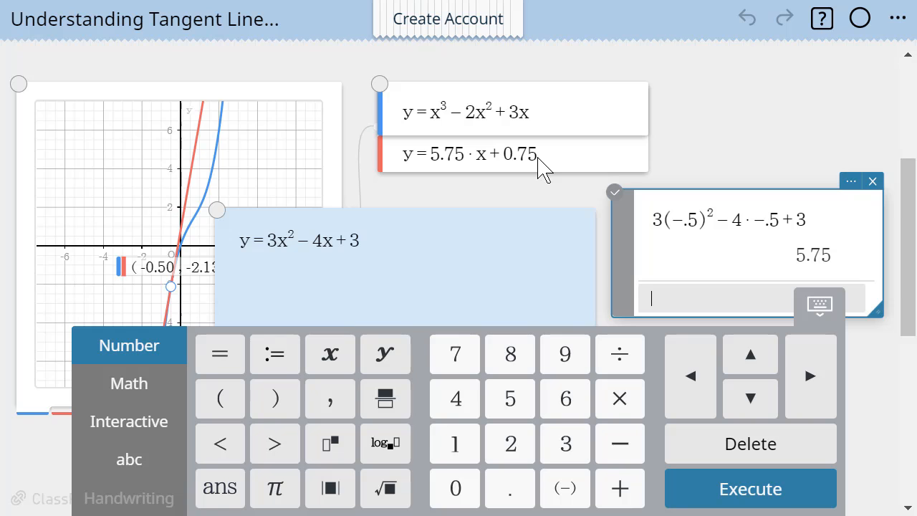
Move the derivative note clear of the tangent point's coordinates, placing it over the lower part of the graph card
{"action": "left_click_drag", "start_coordinate": [537, 220], "coordinate": [714, 325]}
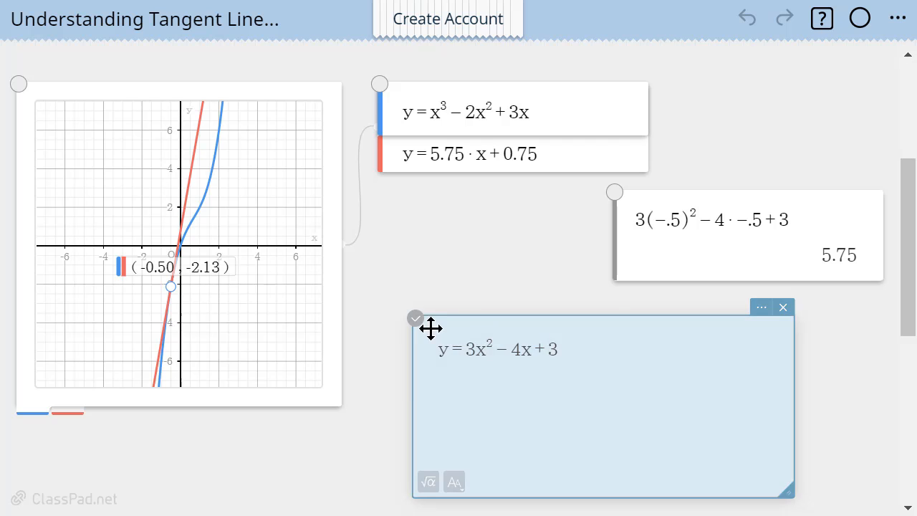
{"action": "left_click_drag", "start_coordinate": [430, 328], "coordinate": [246, 344]}
{"action": "left_click_drag", "start_coordinate": [321, 340], "coordinate": [322, 337]}
Evaluate the cubic at x = −0.5 by calculating (−.5³) − 2·−.5² + 3·−.5 on a new line of the calculation card
{"action": "left_click", "coordinate": [692, 280]}
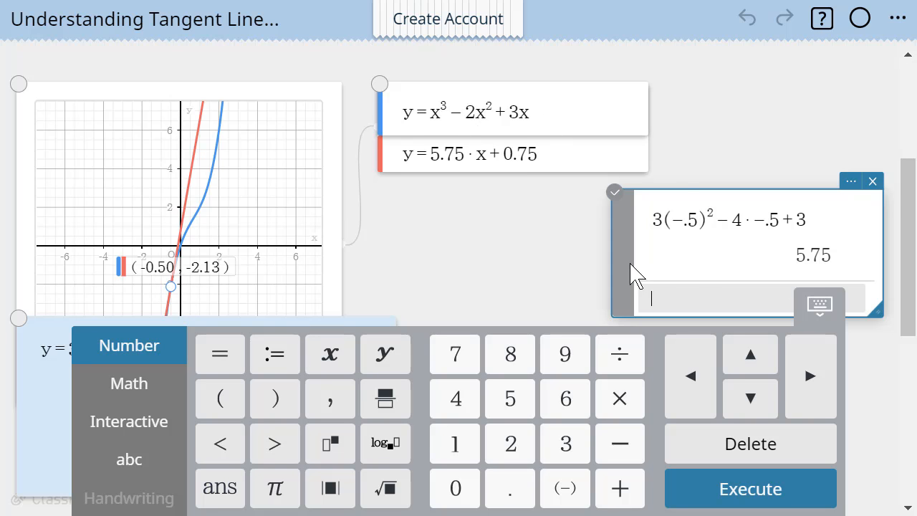
{"action": "type", "text": "("}
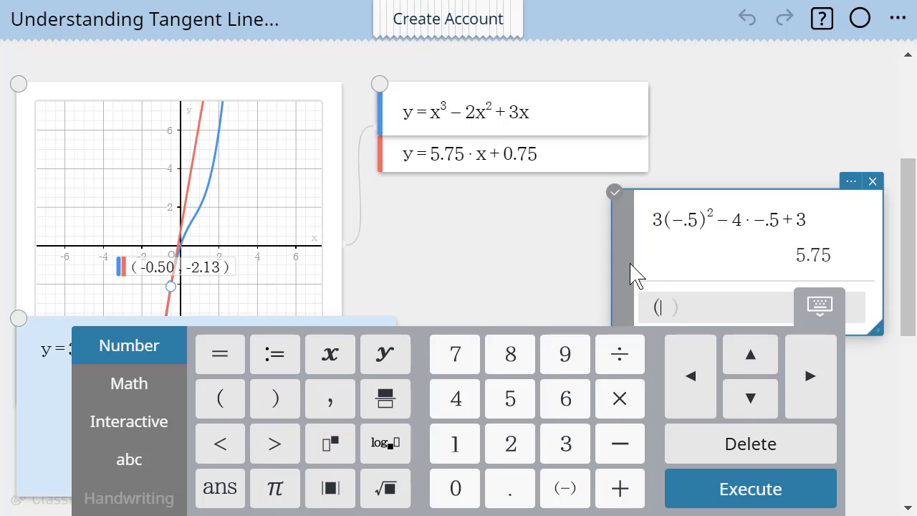
{"action": "type", "text": "-.5^3"}
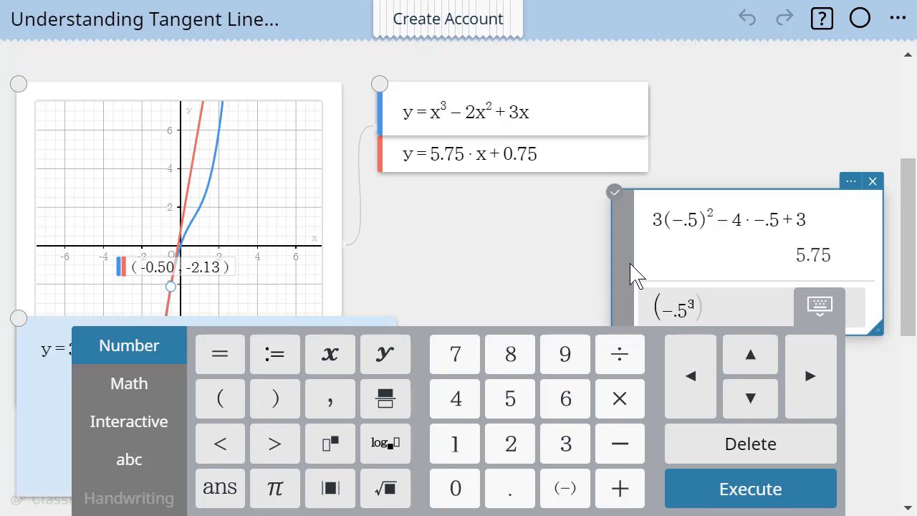
{"action": "type", "text": ")"}
{"action": "key", "text": "BackSpace"}
{"action": "type", "text": ")-"}
{"action": "left_click", "coordinate": [818, 315]}
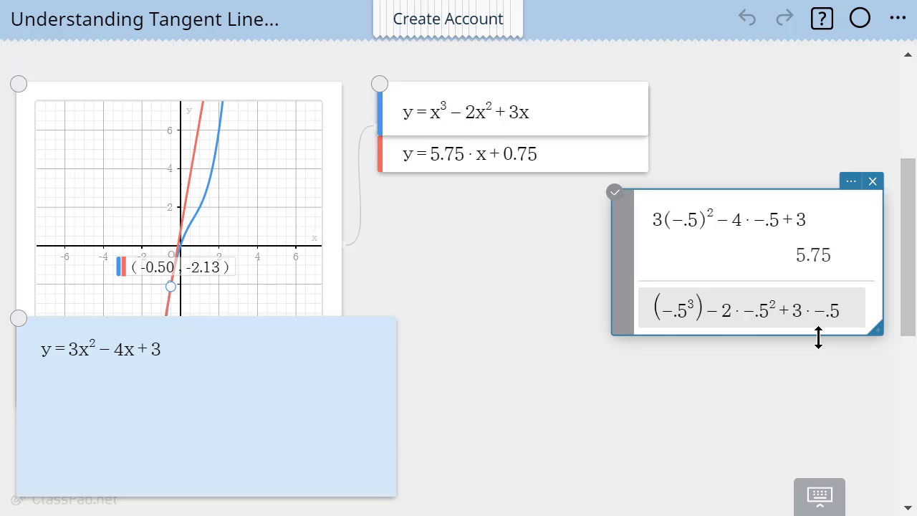
{"action": "key", "text": "Return"}
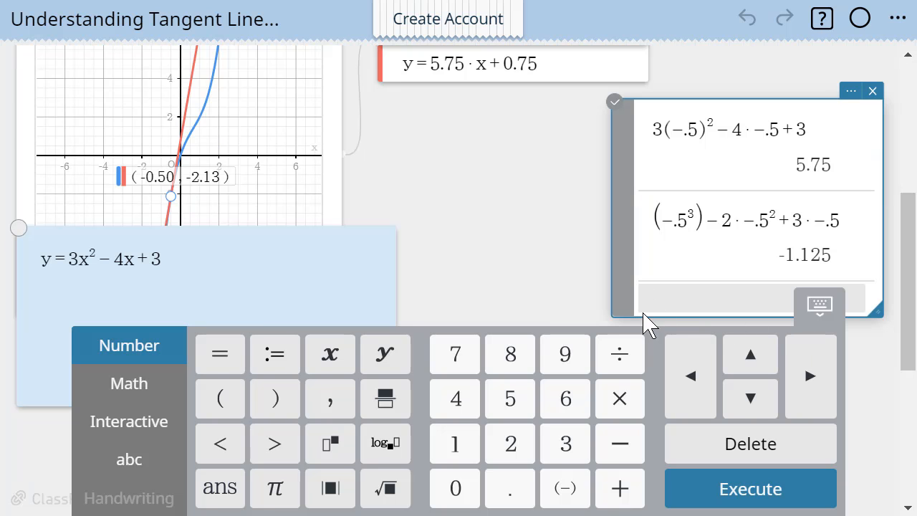
Compare the cubic's calculation at x = −0.5 with the original equation and the tangent point's y-coordinate
{"action": "scroll", "coordinate": [625, 228], "scroll_direction": "up", "scroll_amount": 1}
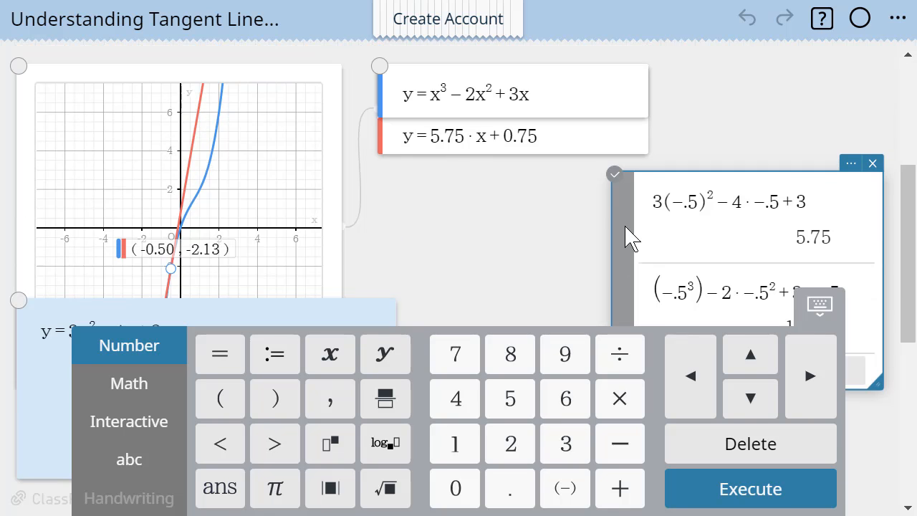
{"action": "scroll", "coordinate": [603, 276], "scroll_direction": "down", "scroll_amount": 1}
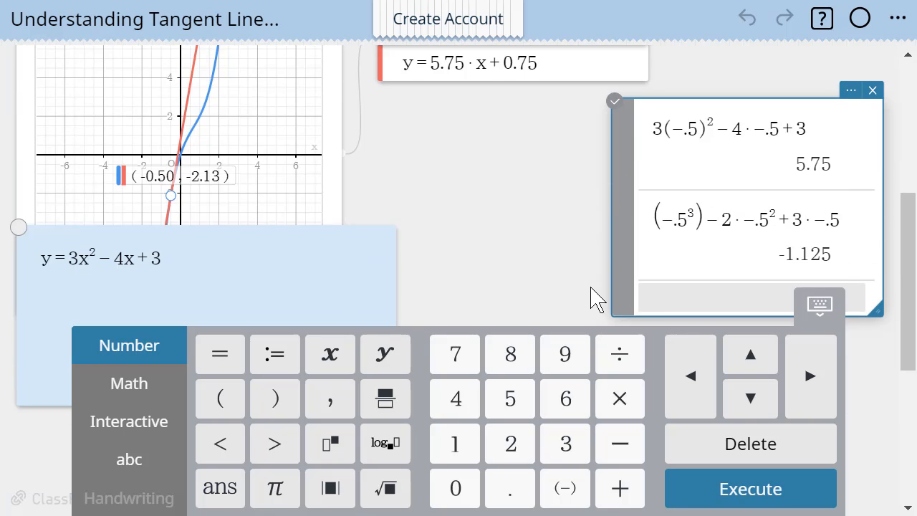
{"action": "scroll", "coordinate": [601, 285], "scroll_direction": "up", "scroll_amount": 3}
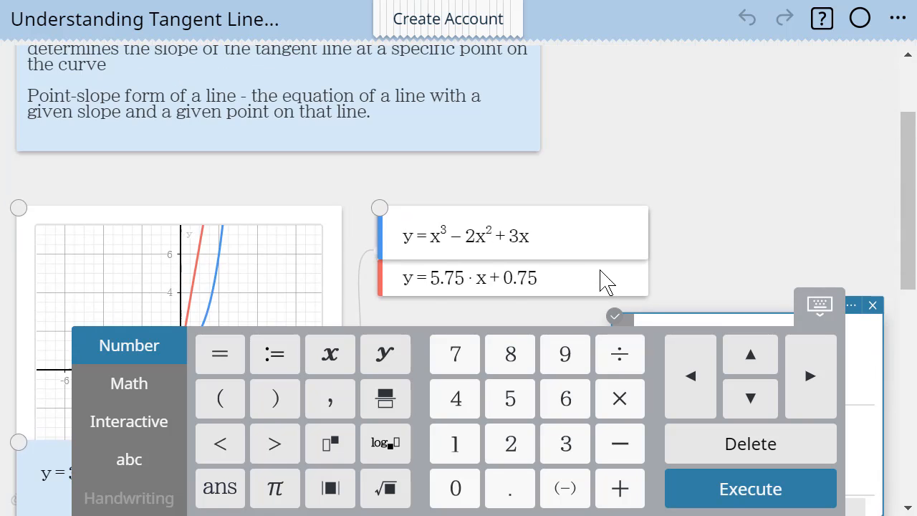
{"action": "scroll", "coordinate": [603, 279], "scroll_direction": "down", "scroll_amount": 3}
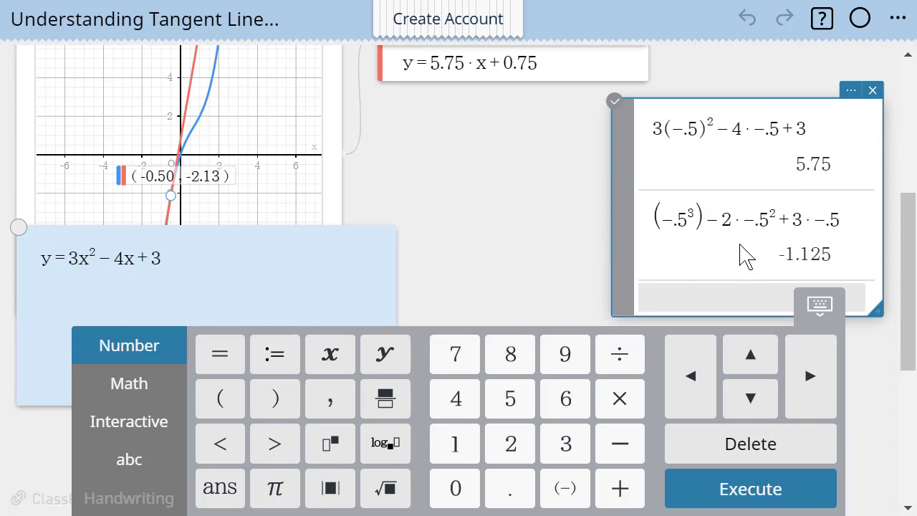
{"action": "scroll", "coordinate": [748, 254], "scroll_direction": "up", "scroll_amount": 2}
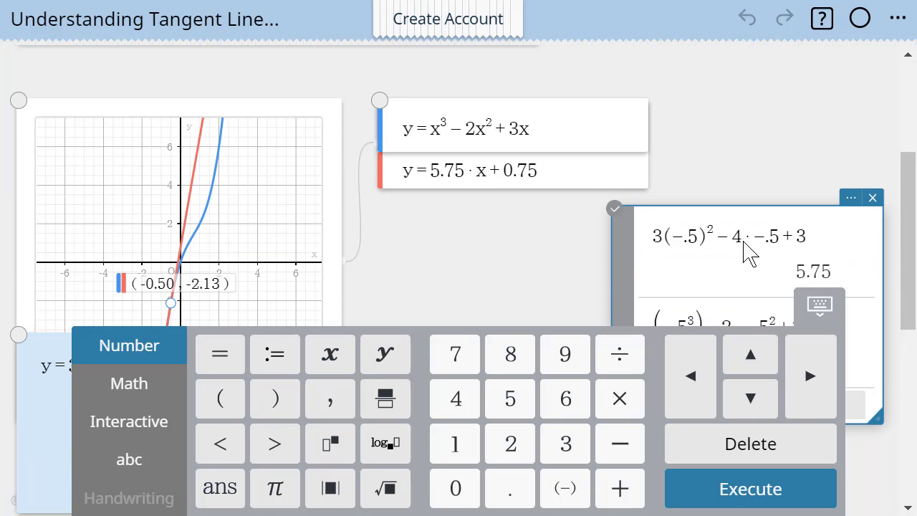
{"action": "scroll", "coordinate": [748, 255], "scroll_direction": "down", "scroll_amount": 2}
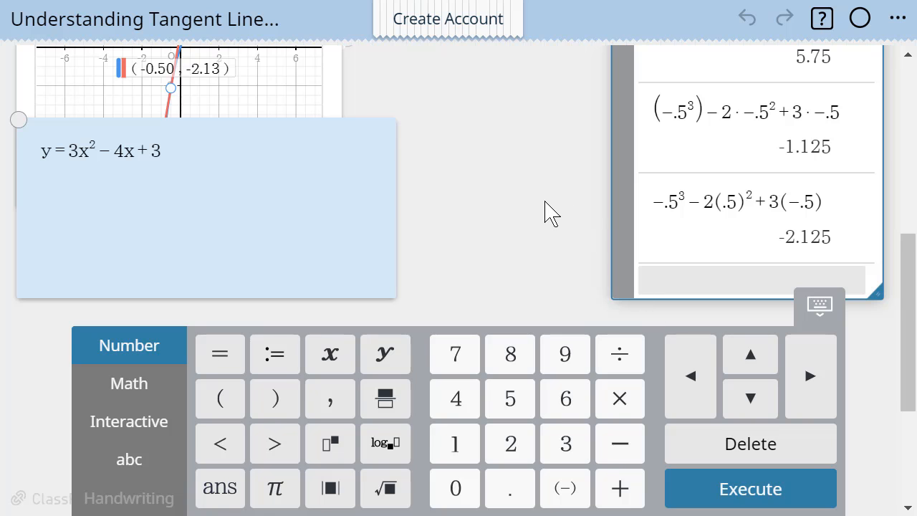
Check the calculation −.5³ − 2(.5)² + 3(−.5) against the tangent point's coordinates on the graph
{"action": "scroll", "coordinate": [637, 205], "scroll_direction": "up", "scroll_amount": 3}
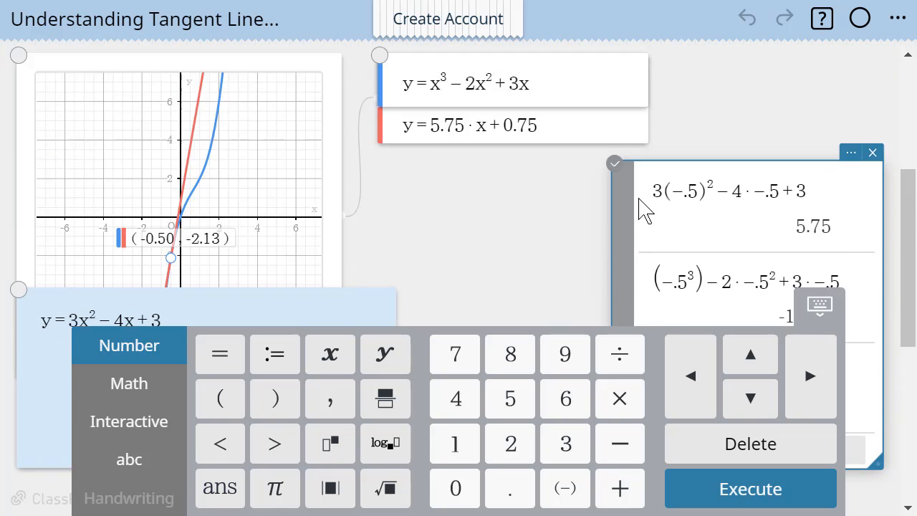
{"action": "scroll", "coordinate": [641, 205], "scroll_direction": "down", "scroll_amount": 4}
{"action": "scroll", "coordinate": [641, 194], "scroll_direction": "up", "scroll_amount": 5}
{"action": "scroll", "coordinate": [740, 205], "scroll_direction": "down", "scroll_amount": 3}
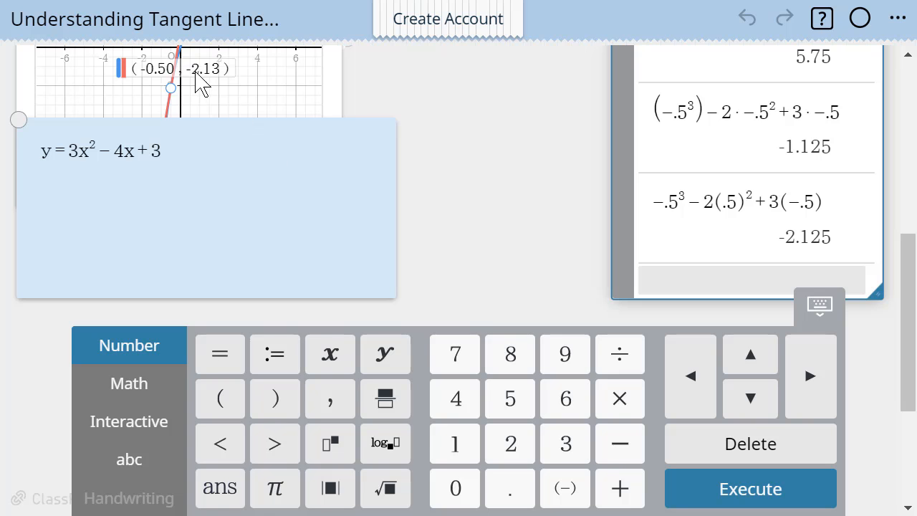
{"action": "scroll", "coordinate": [187, 93], "scroll_direction": "up", "scroll_amount": 2}
{"action": "scroll", "coordinate": [530, 147], "scroll_direction": "up", "scroll_amount": 4}
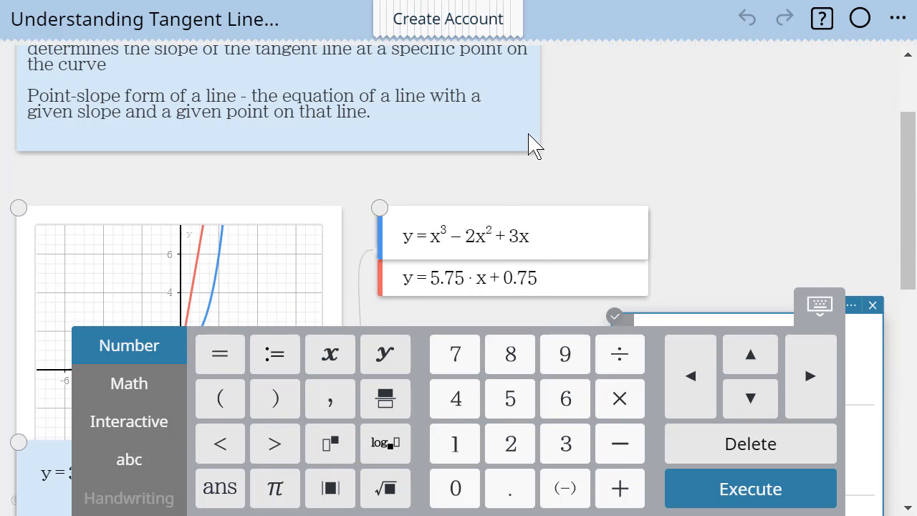
{"action": "scroll", "coordinate": [537, 244], "scroll_direction": "down", "scroll_amount": 4}
{"action": "scroll", "coordinate": [654, 265], "scroll_direction": "down", "scroll_amount": 2}
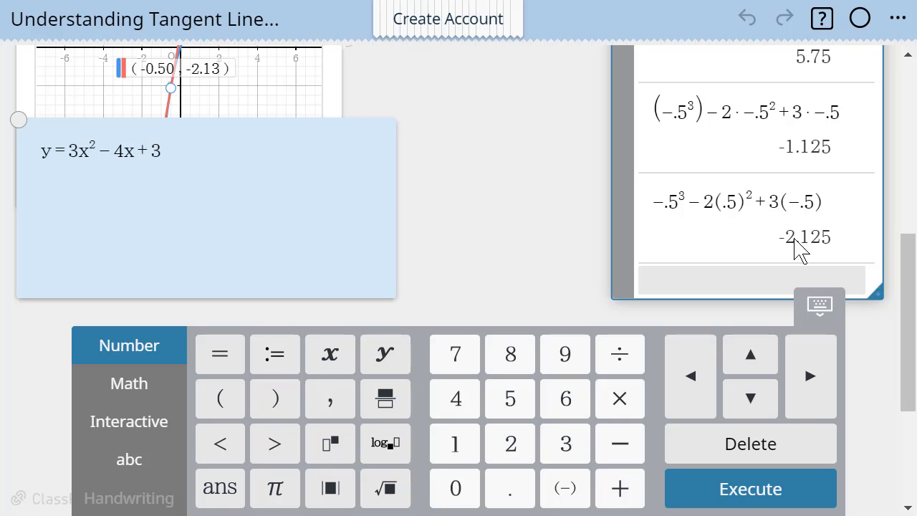
Review the tangent line equation alongside the derivative, the plotted tangent point and the calculations for x = −0.5
{"action": "scroll", "coordinate": [497, 184], "scroll_direction": "up", "scroll_amount": 5}
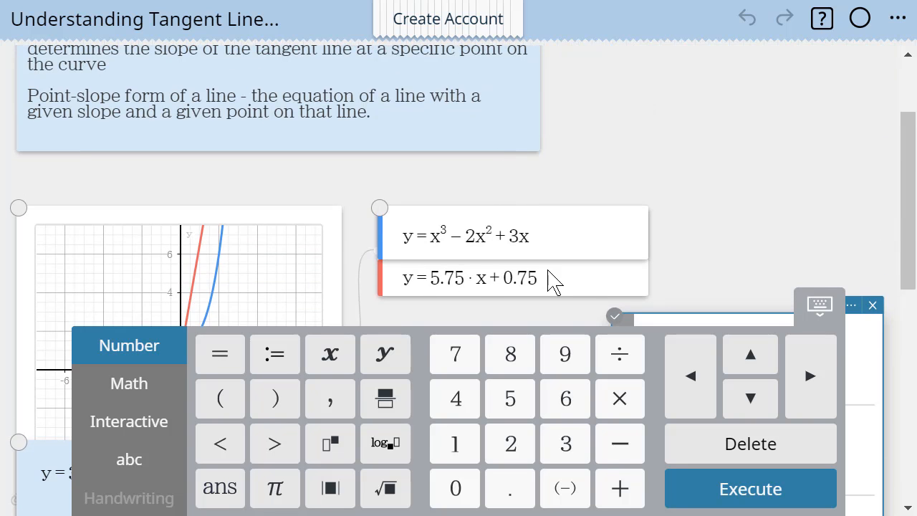
{"action": "scroll", "coordinate": [552, 279], "scroll_direction": "down", "scroll_amount": 3}
{"action": "scroll", "coordinate": [551, 280], "scroll_direction": "down", "scroll_amount": 5}
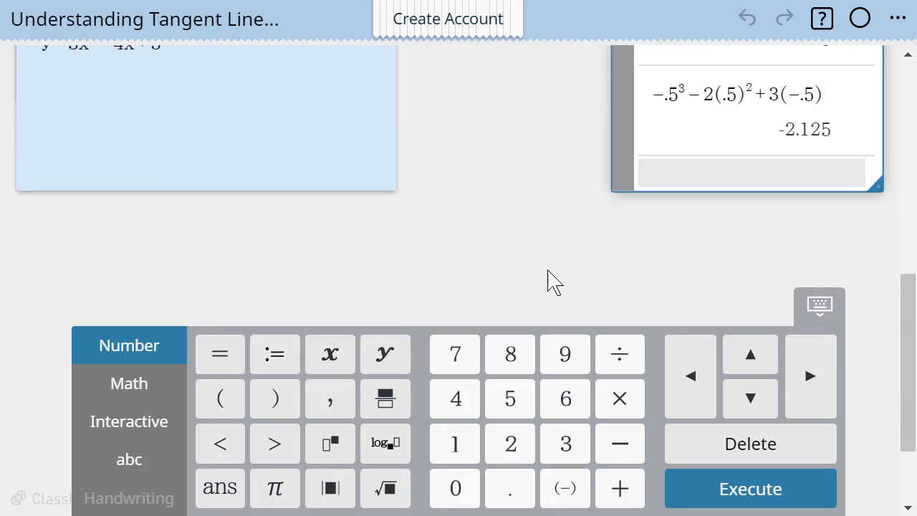
{"action": "scroll", "coordinate": [614, 148], "scroll_direction": "up", "scroll_amount": 5}
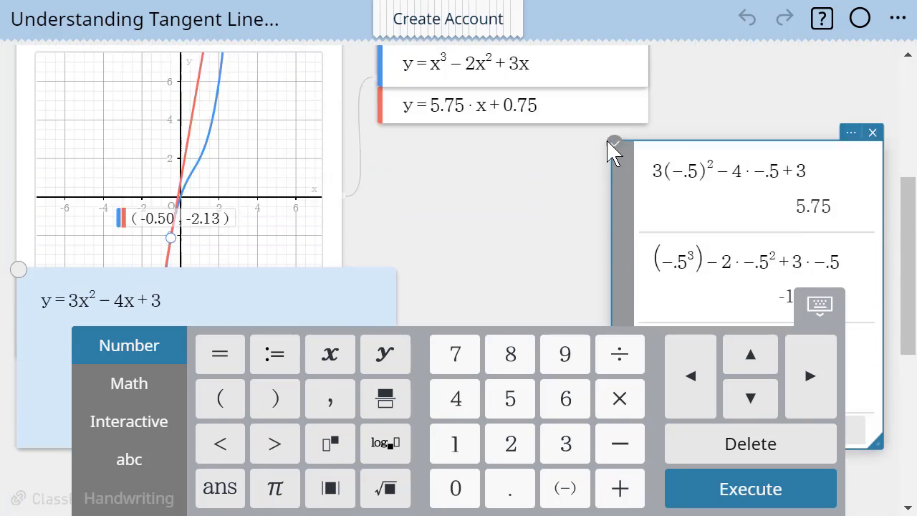
{"action": "scroll", "coordinate": [621, 149], "scroll_direction": "down", "scroll_amount": 2}
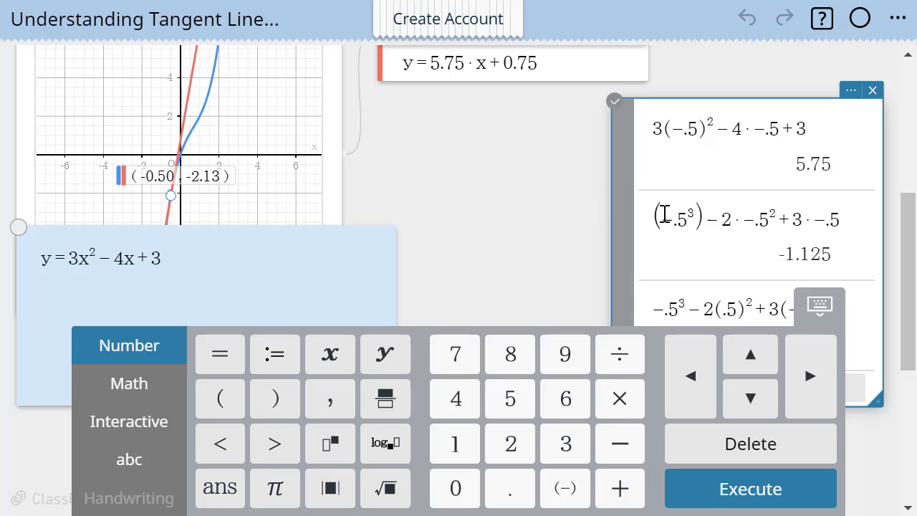
{"action": "scroll", "coordinate": [323, 240], "scroll_direction": "up", "scroll_amount": 5}
{"action": "scroll", "coordinate": [372, 244], "scroll_direction": "down", "scroll_amount": 3}
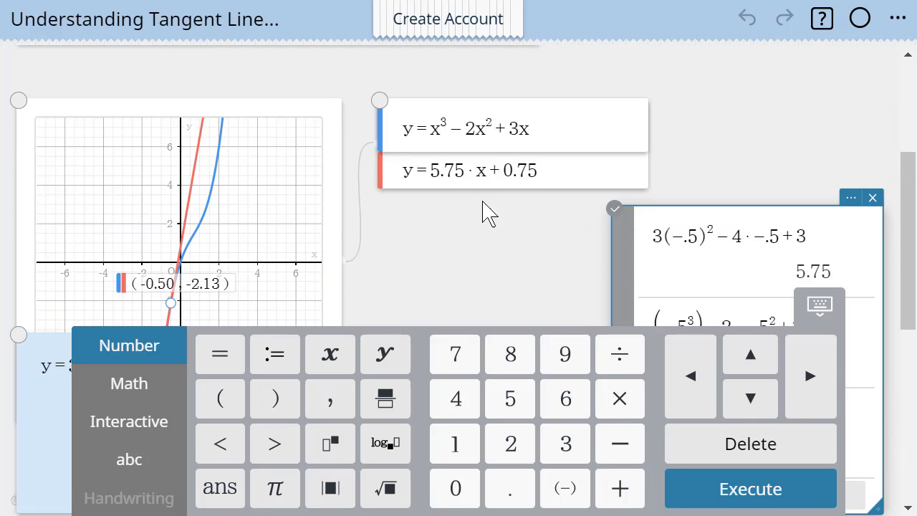
{"action": "scroll", "coordinate": [587, 205], "scroll_direction": "down", "scroll_amount": 3}
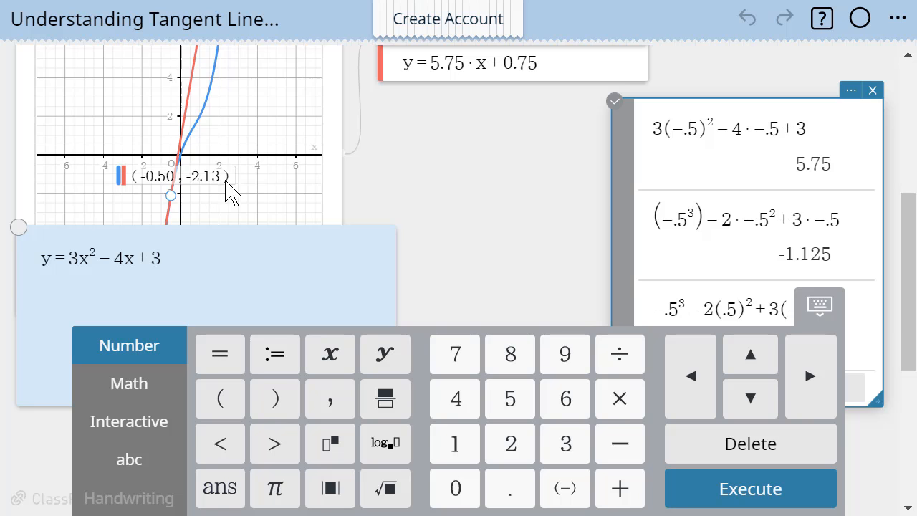
{"action": "scroll", "coordinate": [530, 190], "scroll_direction": "up", "scroll_amount": 3}
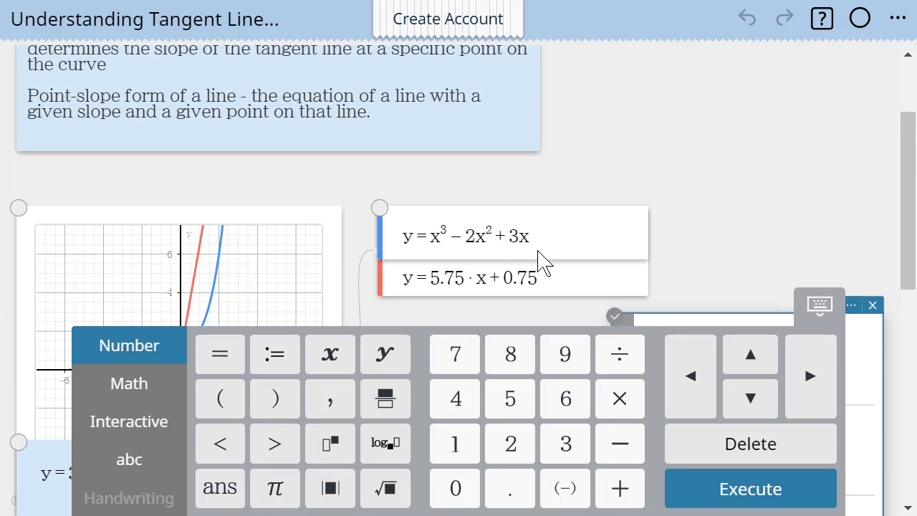
{"action": "scroll", "coordinate": [522, 264], "scroll_direction": "down", "scroll_amount": 3}
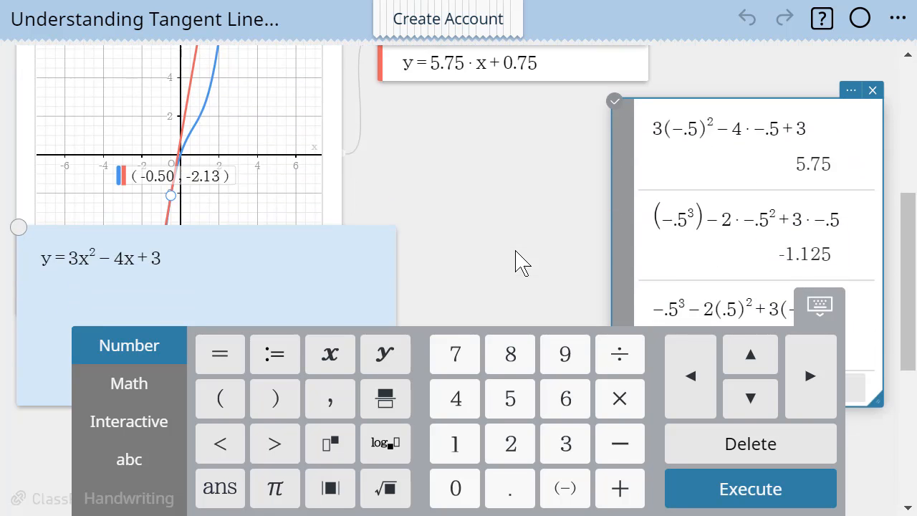
{"action": "scroll", "coordinate": [521, 264], "scroll_direction": "down", "scroll_amount": 3}
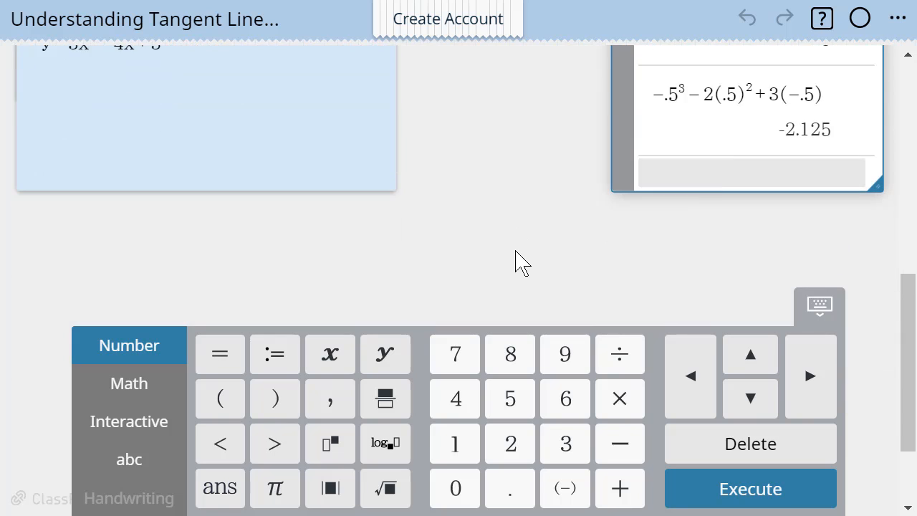
Add the point-slope equation y-(-2.13)=5.75(x-(_.5)) on a new line below the derivative in the blue note
{"action": "left_click", "coordinate": [201, 120]}
{"action": "scroll", "coordinate": [265, 200], "scroll_direction": "up", "scroll_amount": 3}
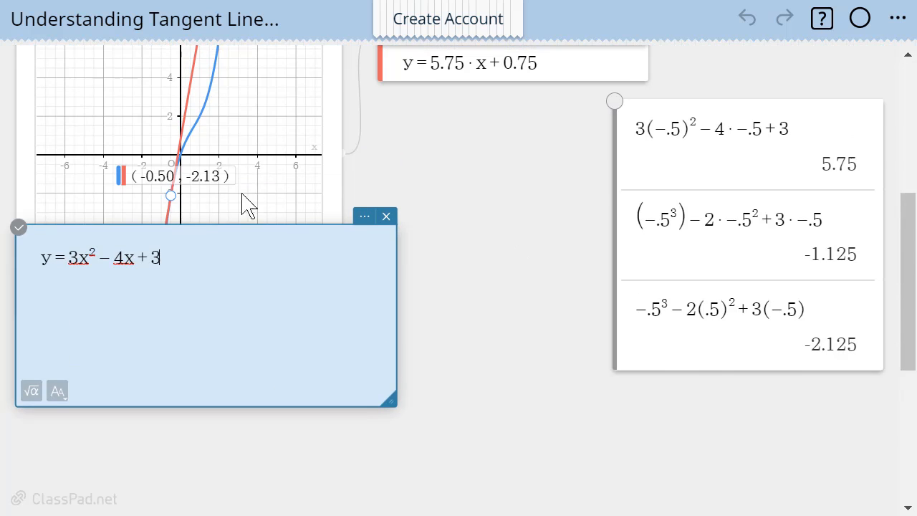
{"action": "left_click", "coordinate": [191, 254]}
{"action": "key", "text": "Return"}
{"action": "type", "text": "y"}
{"action": "type", "text": "2.13)="}
{"action": "type", "text": "5.7"}
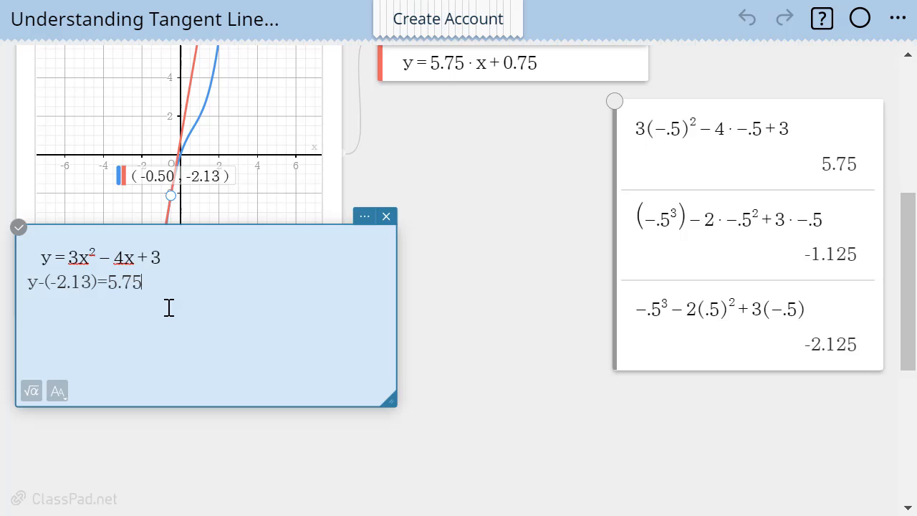
{"action": "type", "text": "5(x-(_.5"}
{"action": "type", "text": ")"}
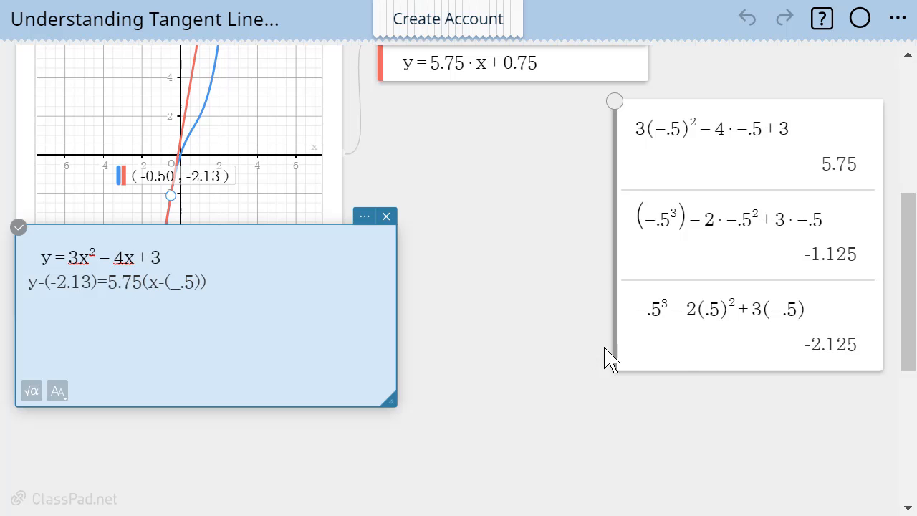
Calculate 5.75·−(−.5) on a new line of the calculation card
{"action": "left_click", "coordinate": [681, 353]}
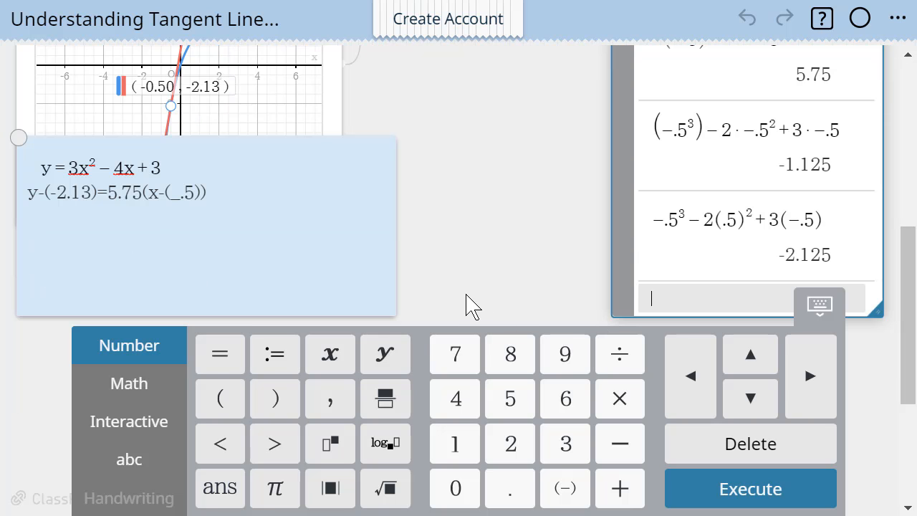
{"action": "type", "text": "5.75"}
{"action": "type", "text": "*-"}
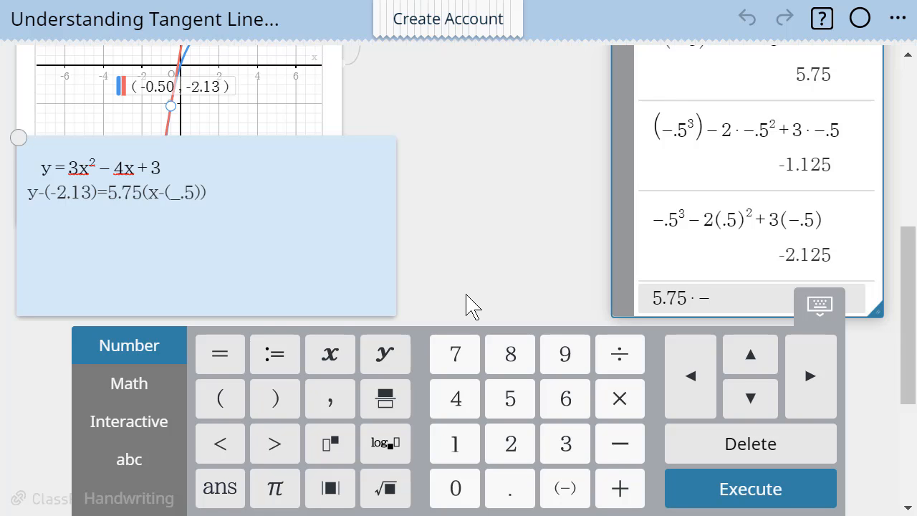
{"action": "type", "text": "("}
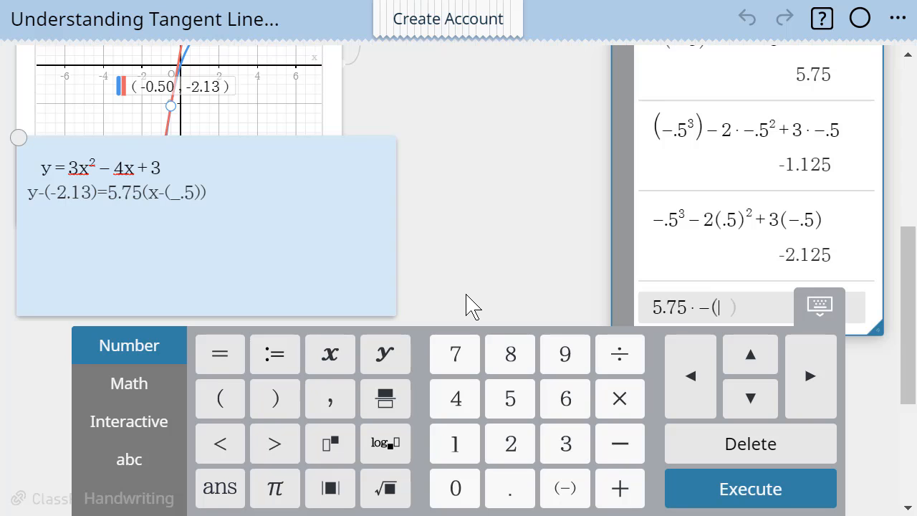
{"action": "type", "text": "-"}
{"action": "type", "text": ".5"}
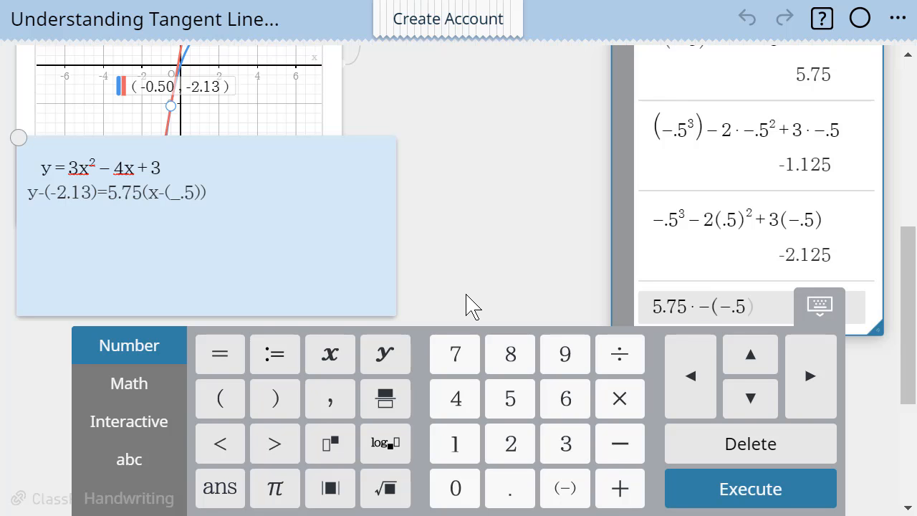
{"action": "key", "text": "Return"}
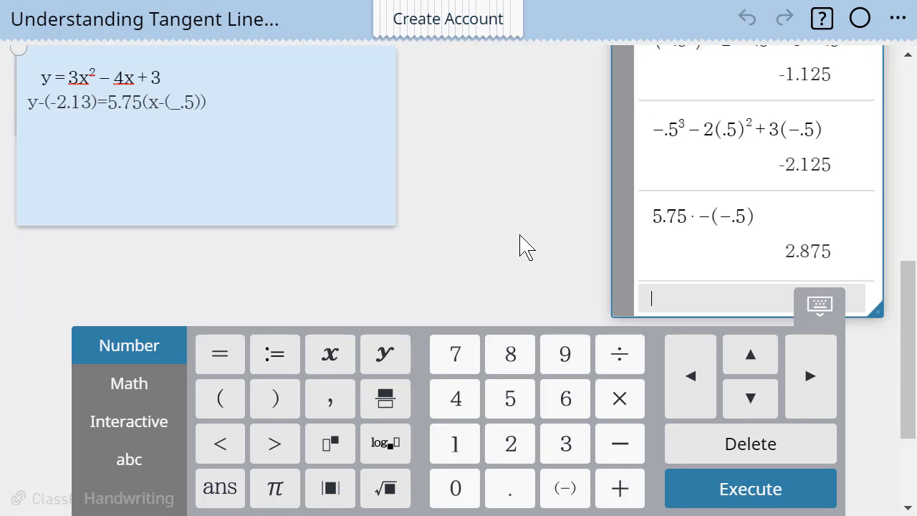
Add the expanded equation y + 2.13 = 5.75x + 2.875 as a math line below the point-slope equation in the note
{"action": "scroll", "coordinate": [502, 252], "scroll_direction": "up", "scroll_amount": 3}
{"action": "scroll", "coordinate": [365, 235], "scroll_direction": "down", "scroll_amount": 1}
{"action": "scroll", "coordinate": [365, 234], "scroll_direction": "down", "scroll_amount": 1}
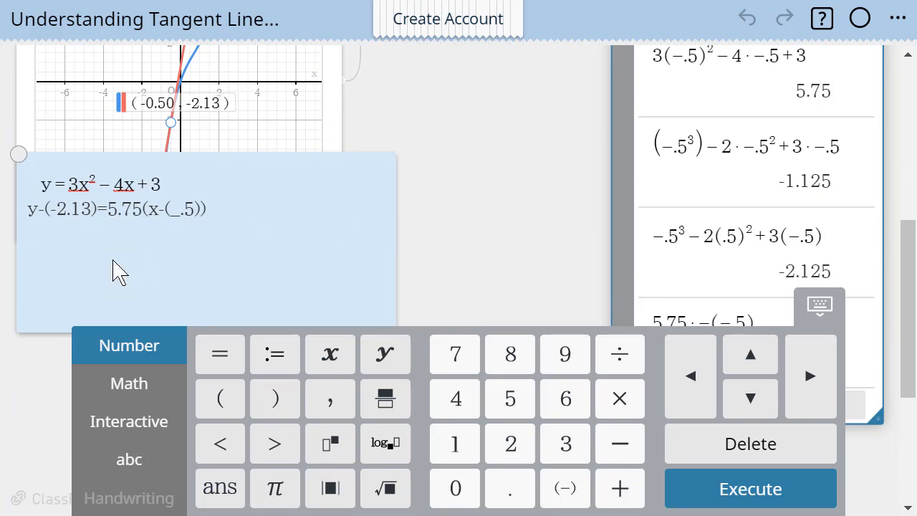
{"action": "left_click", "coordinate": [89, 252]}
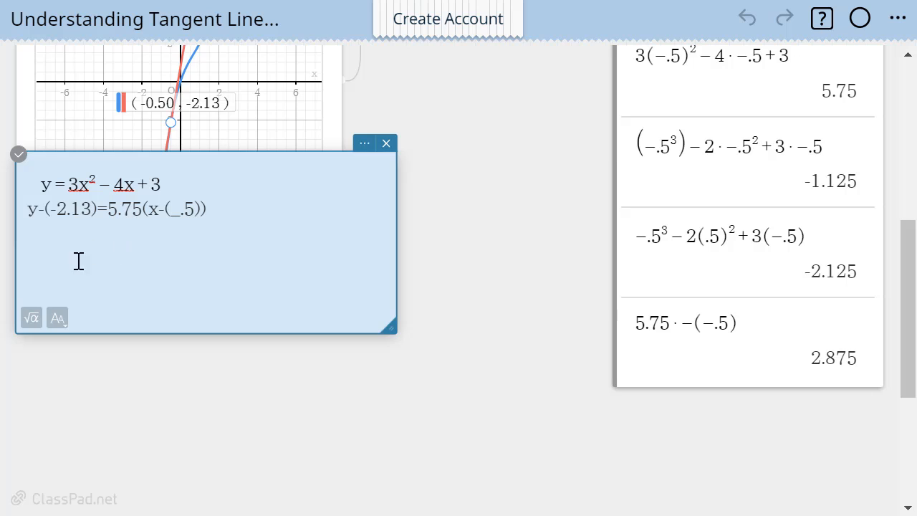
{"action": "left_click", "coordinate": [221, 214]}
{"action": "key", "text": "Return"}
{"action": "left_click", "coordinate": [33, 319]}
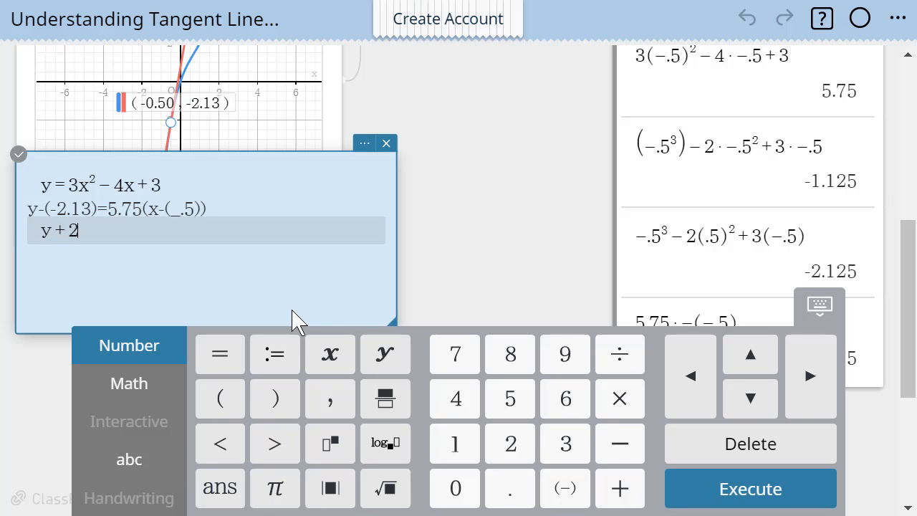
{"action": "type", "text": "y + 2.13 = 5.75x +"}
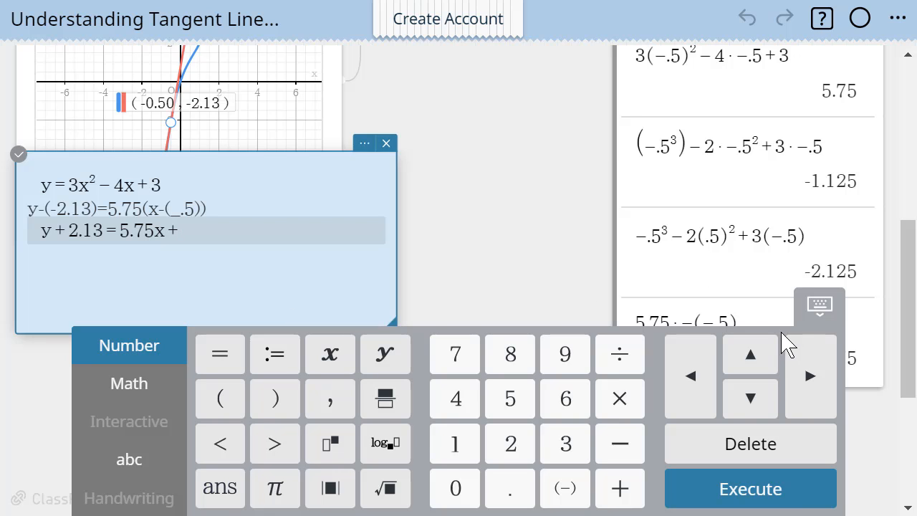
{"action": "left_click", "coordinate": [817, 310]}
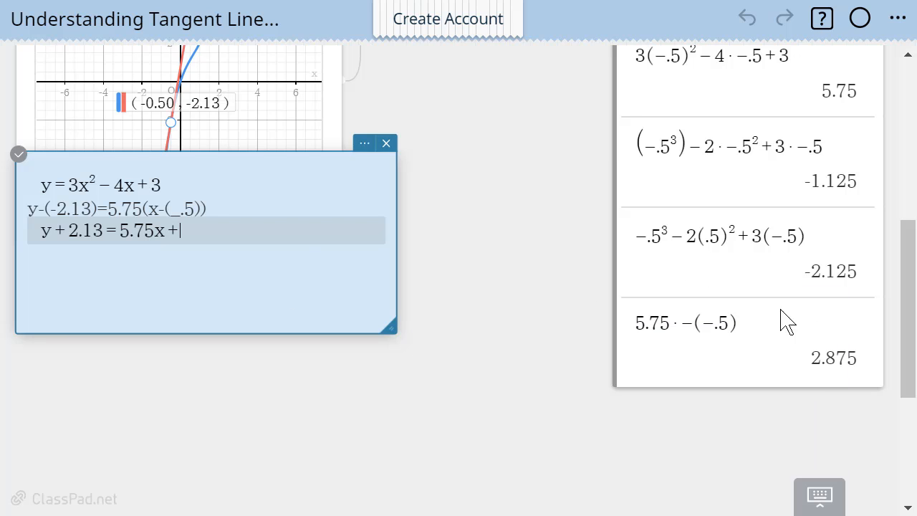
{"action": "left_click", "coordinate": [191, 230]}
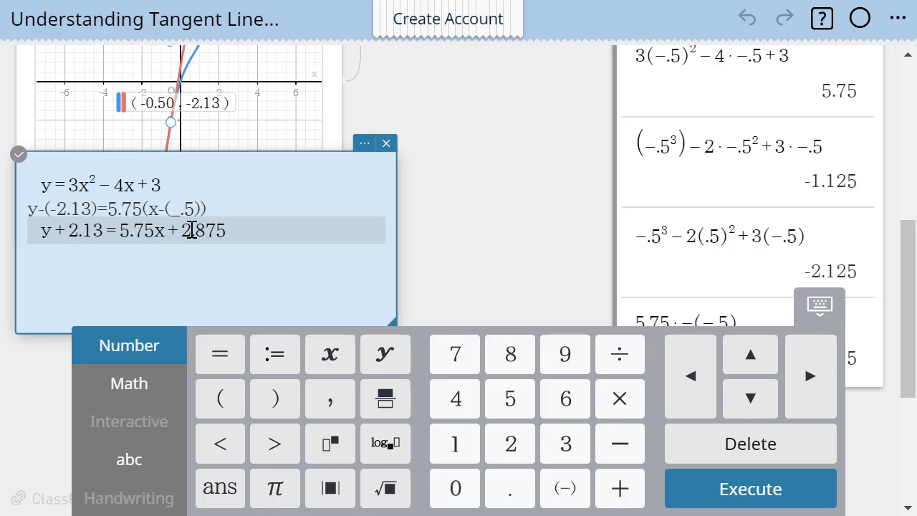
{"action": "key", "text": "Return"}
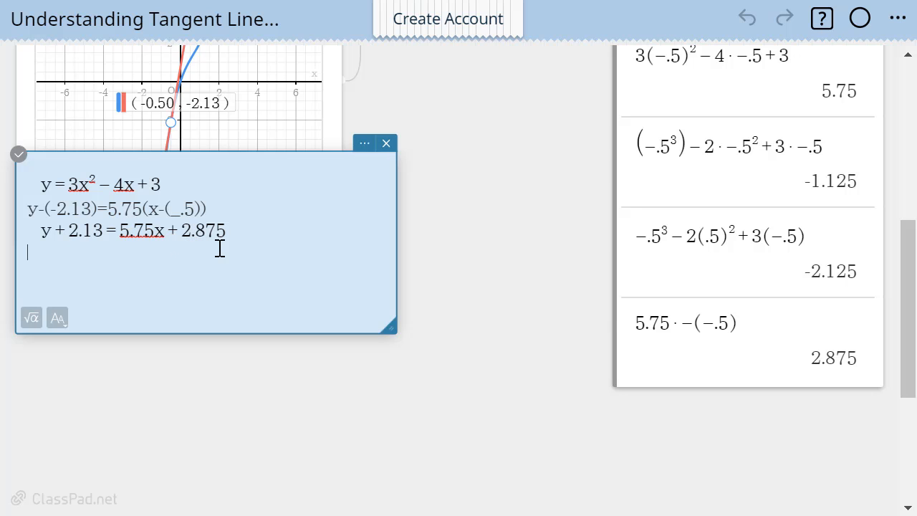
Subtract 2.13 from the previous answer on a new line of the calculation card
{"action": "left_click", "coordinate": [732, 362]}
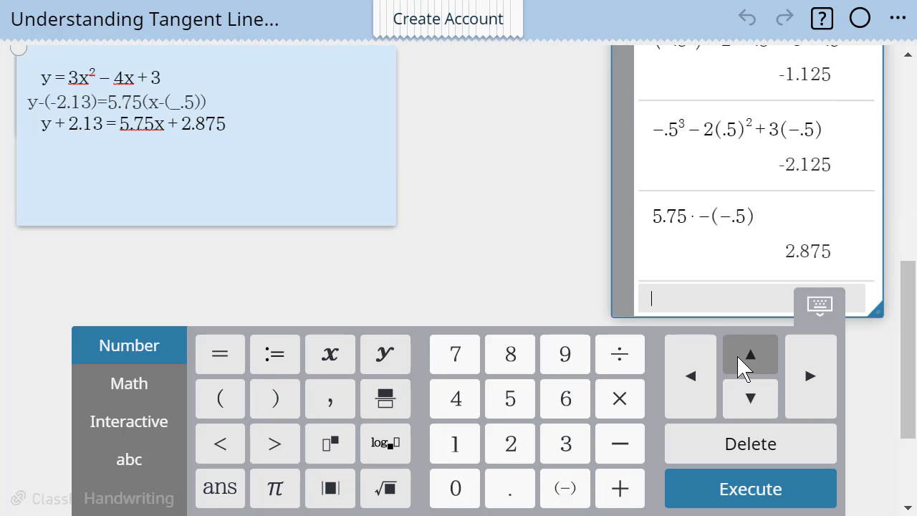
{"action": "type", "text": "-"}
{"action": "key", "text": "Return"}
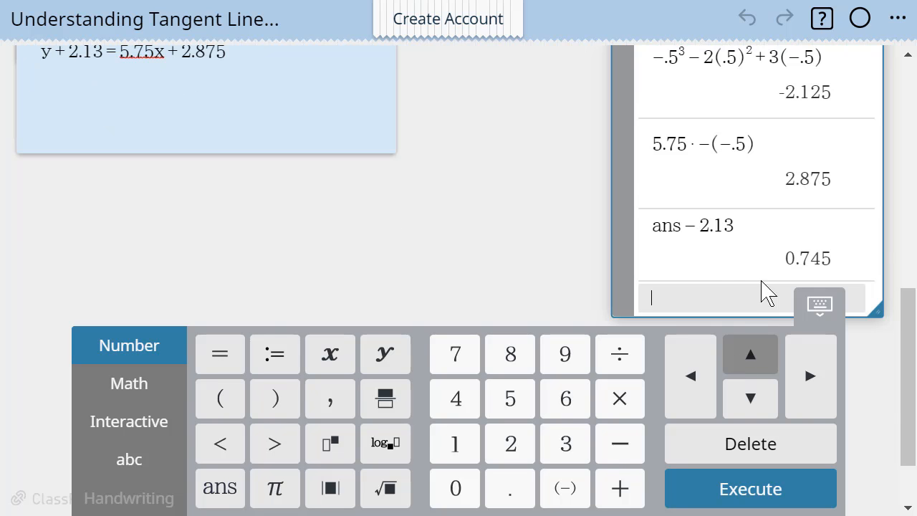
Compare the graph's tangent line equation with the original cubic, the derivative and the point-slope work in the note
{"action": "scroll", "coordinate": [623, 194], "scroll_direction": "up", "scroll_amount": 3}
{"action": "scroll", "coordinate": [573, 183], "scroll_direction": "up", "scroll_amount": 3}
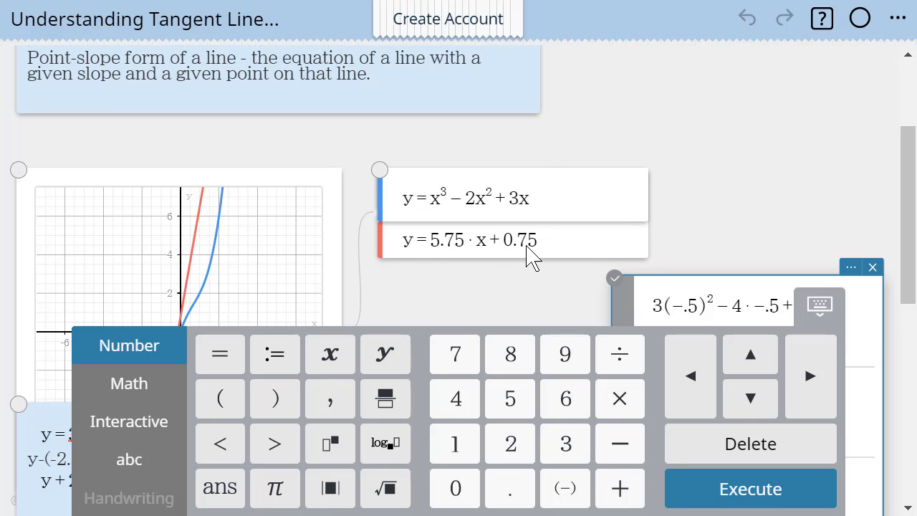
{"action": "scroll", "coordinate": [529, 251], "scroll_direction": "down", "scroll_amount": 3}
{"action": "scroll", "coordinate": [519, 254], "scroll_direction": "up", "scroll_amount": 5}
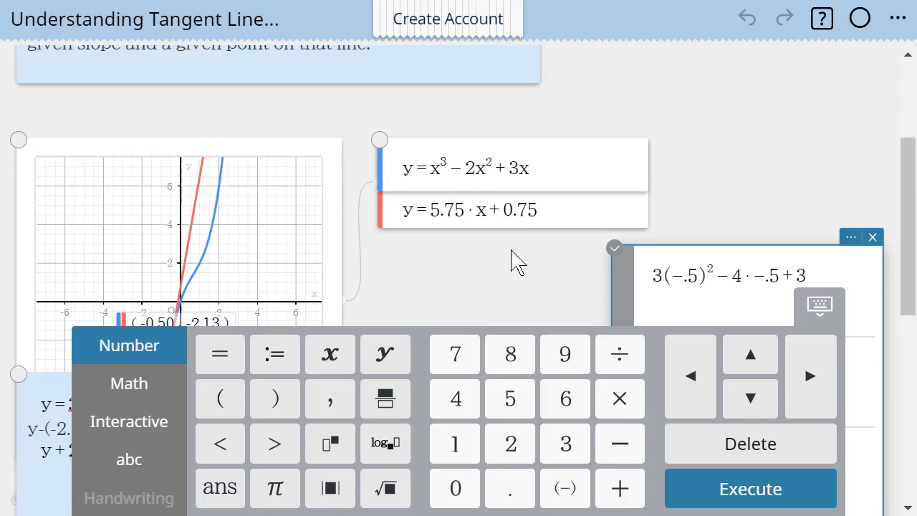
{"action": "scroll", "coordinate": [509, 247], "scroll_direction": "down", "scroll_amount": 5}
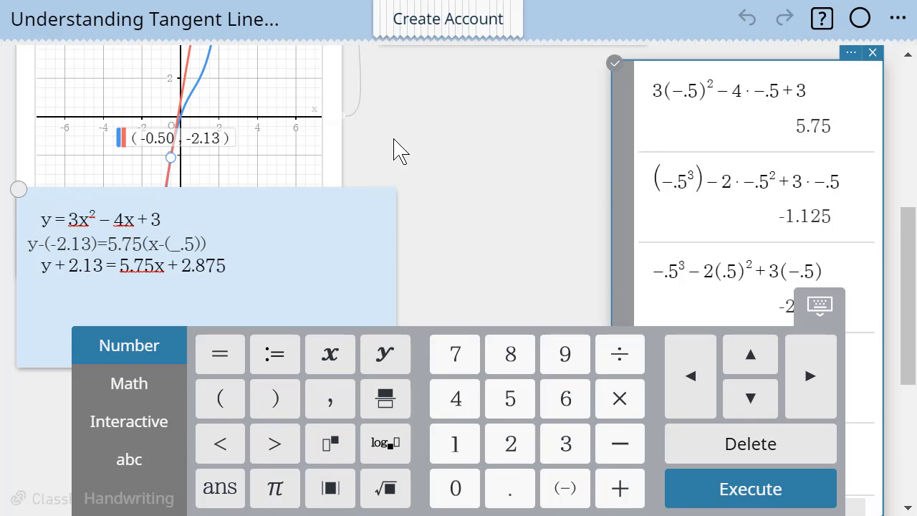
{"action": "scroll", "coordinate": [401, 154], "scroll_direction": "up", "scroll_amount": 3}
{"action": "scroll", "coordinate": [444, 258], "scroll_direction": "down", "scroll_amount": 2}
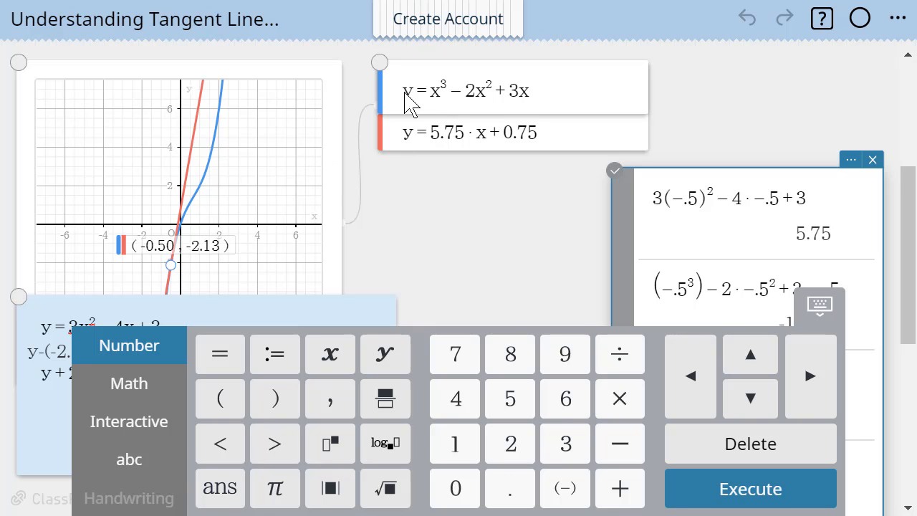
{"action": "scroll", "coordinate": [517, 194], "scroll_direction": "down", "scroll_amount": 3}
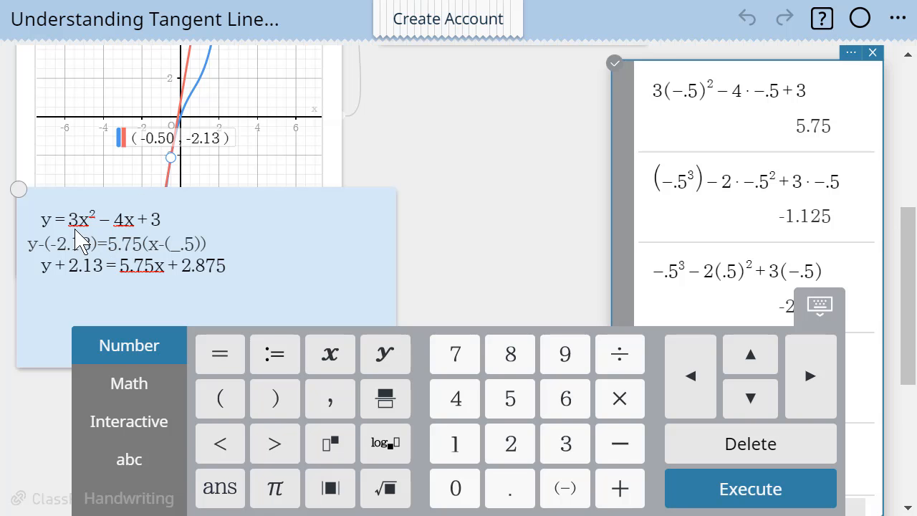
{"action": "scroll", "coordinate": [419, 236], "scroll_direction": "up", "scroll_amount": 6}
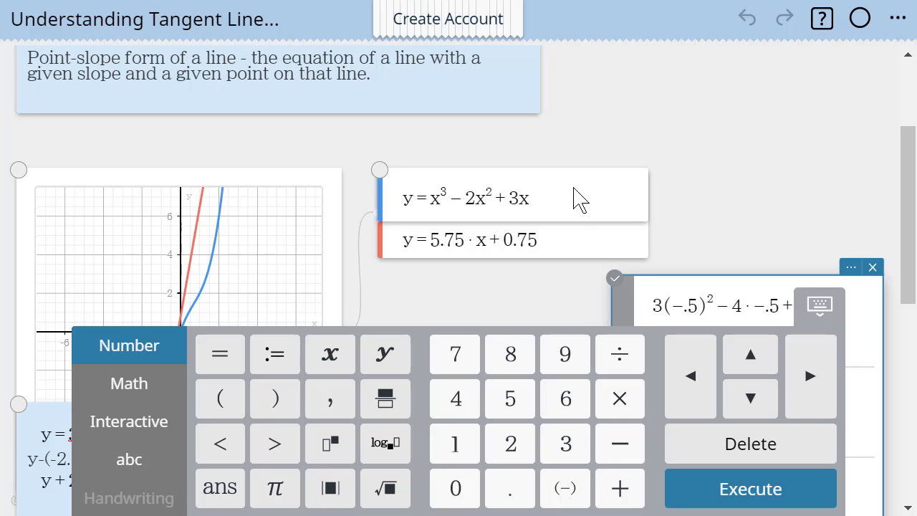
{"action": "scroll", "coordinate": [566, 215], "scroll_direction": "down", "scroll_amount": 9}
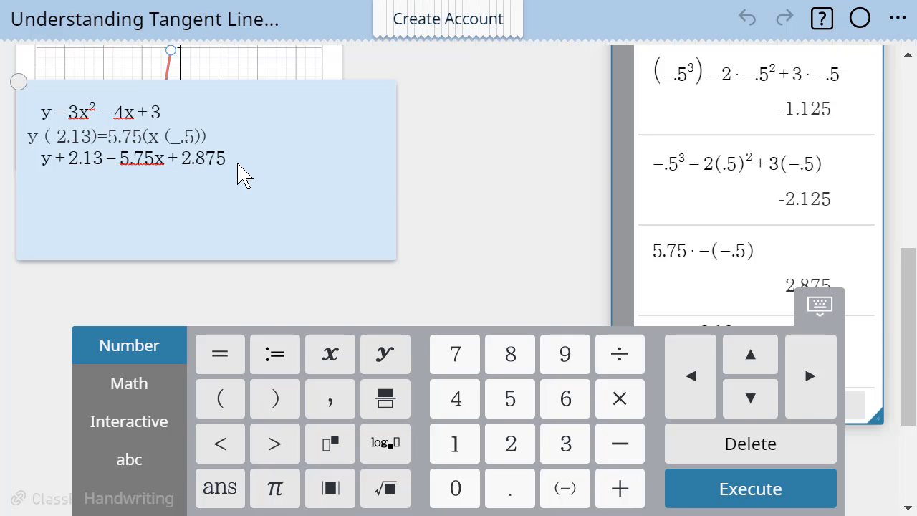
Move the tangent point along the cubic to (2.00, 6.00) and review the updated tangent line equation against the notes
{"action": "scroll", "coordinate": [463, 184], "scroll_direction": "up", "scroll_amount": 3}
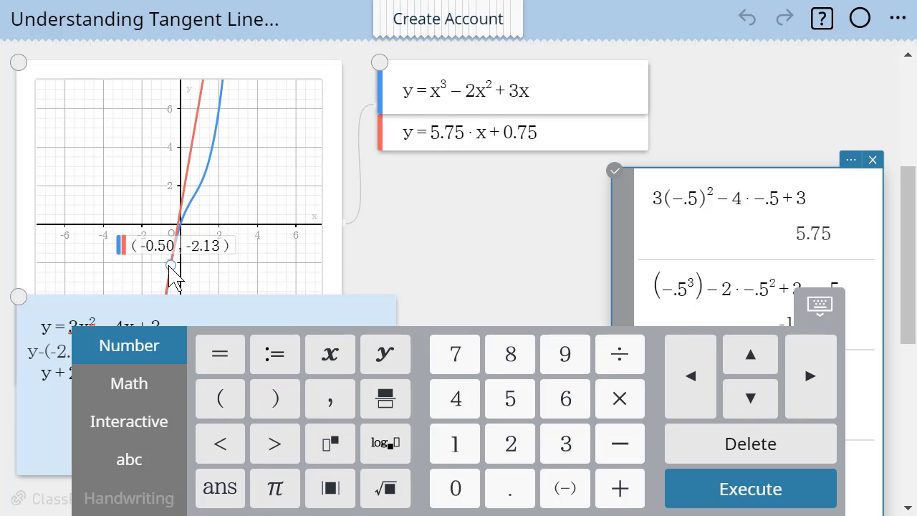
{"action": "left_click", "coordinate": [171, 273]}
{"action": "mouse_move", "coordinate": [173, 275]}
{"action": "left_mouse_down"}
{"action": "mouse_move", "coordinate": [176, 244]}
{"action": "mouse_move", "coordinate": [219, 174]}
{"action": "mouse_move", "coordinate": [227, 121]}
{"action": "left_mouse_up"}
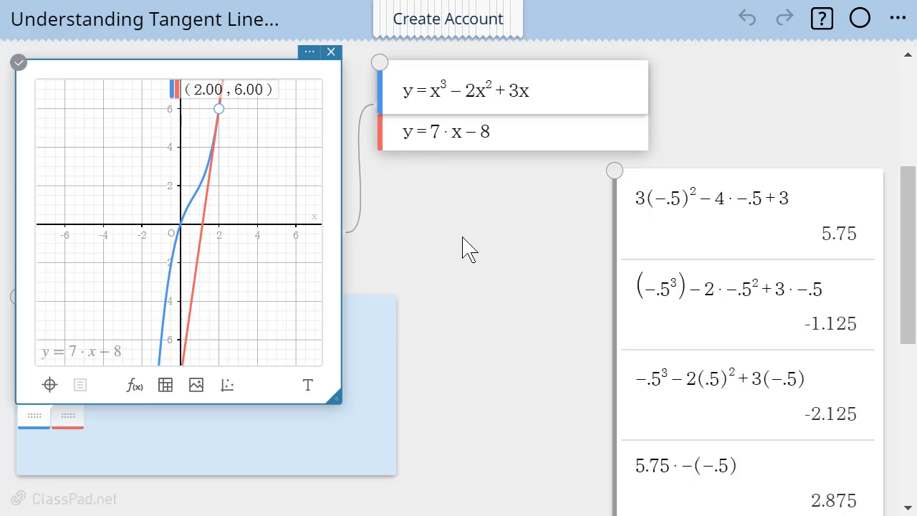
{"action": "left_click", "coordinate": [377, 305]}
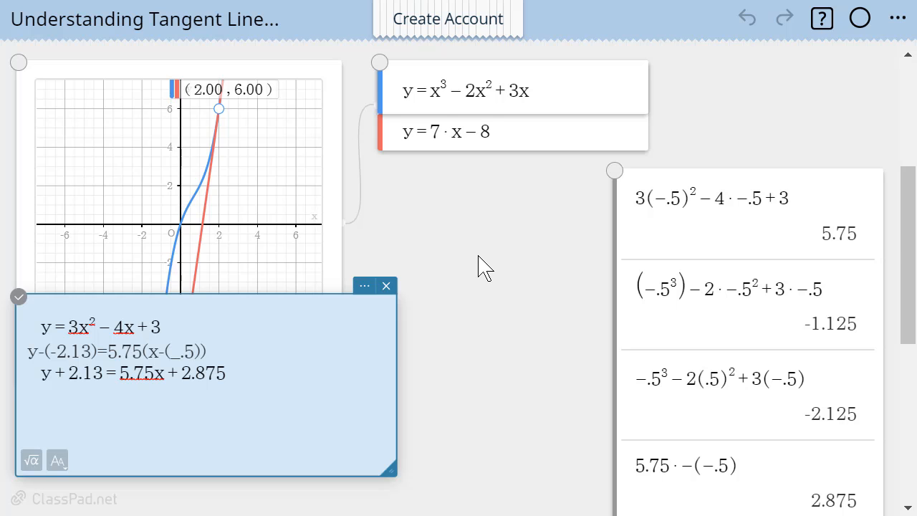
{"action": "scroll", "coordinate": [479, 256], "scroll_direction": "up", "scroll_amount": 5}
{"action": "scroll", "coordinate": [358, 199], "scroll_direction": "down", "scroll_amount": 2}
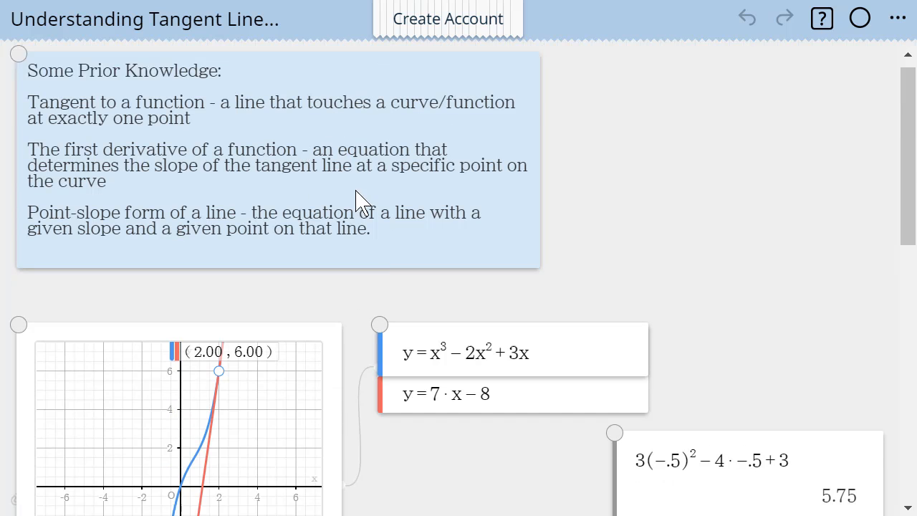
{"action": "scroll", "coordinate": [466, 329], "scroll_direction": "down", "scroll_amount": 3}
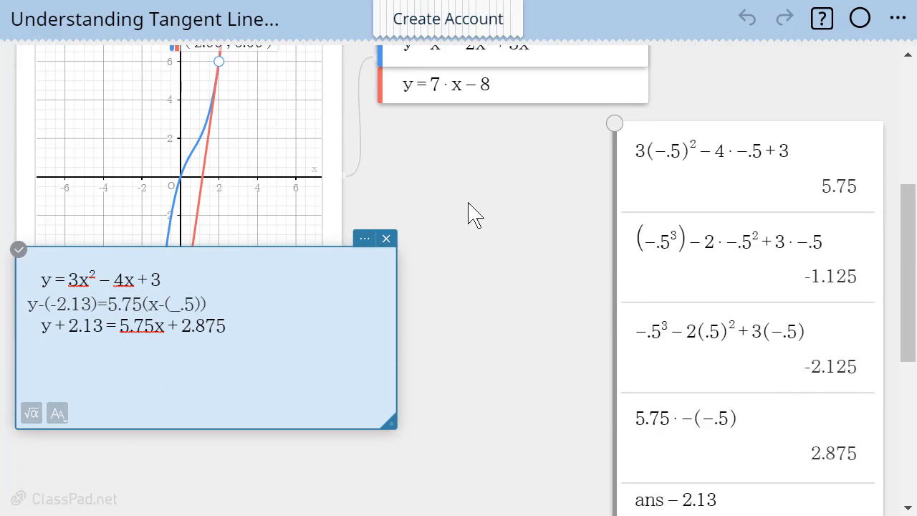